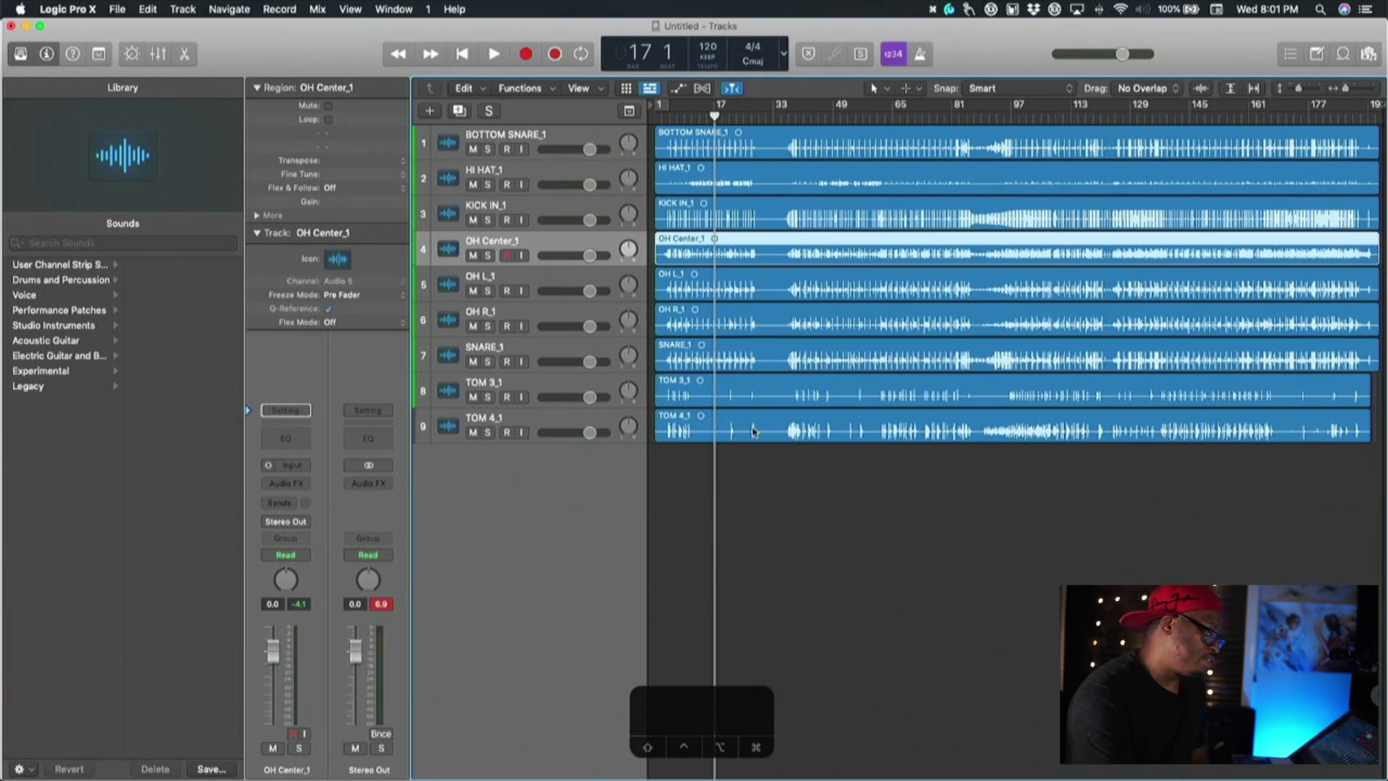
# Close the sound library panel and select the SNARE_1 track
pyautogui.hscroll(1, 752, 432)
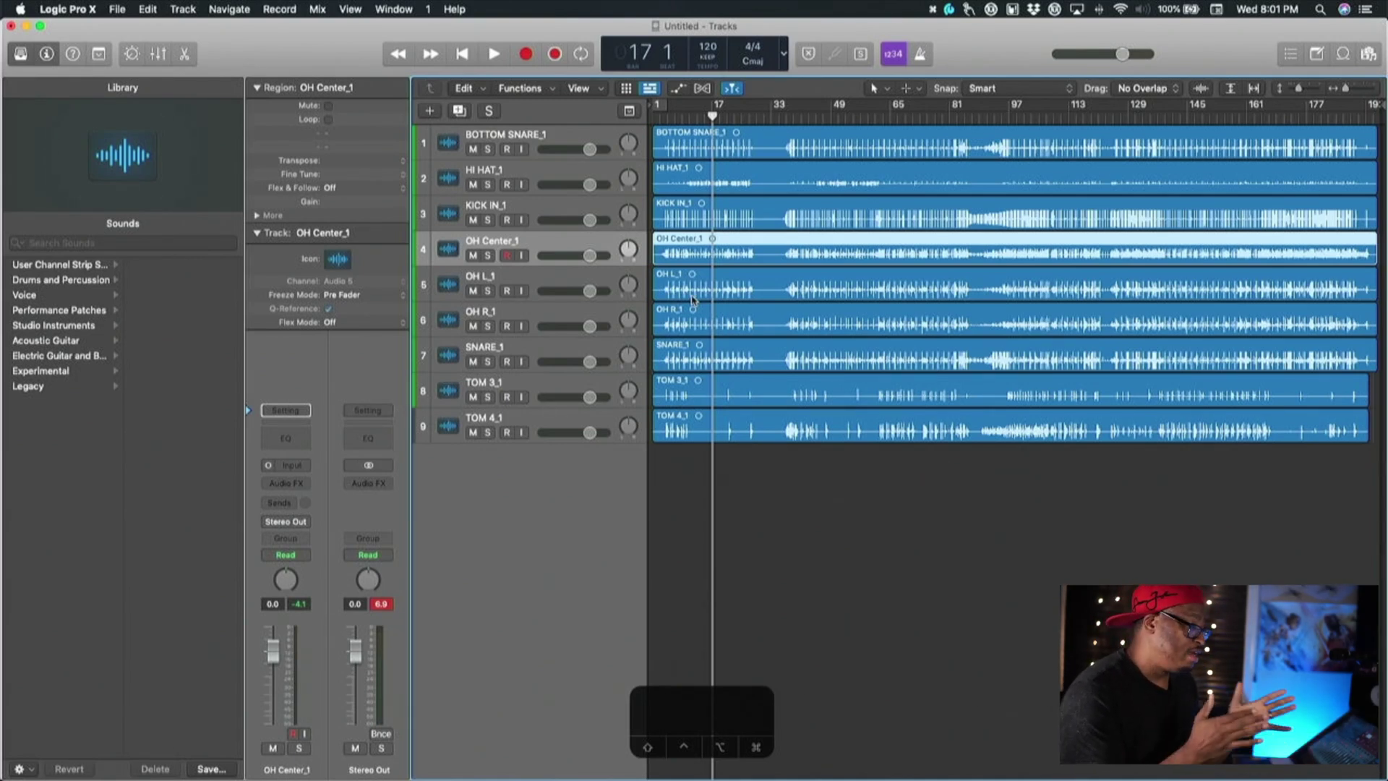
pyautogui.click(20, 54)
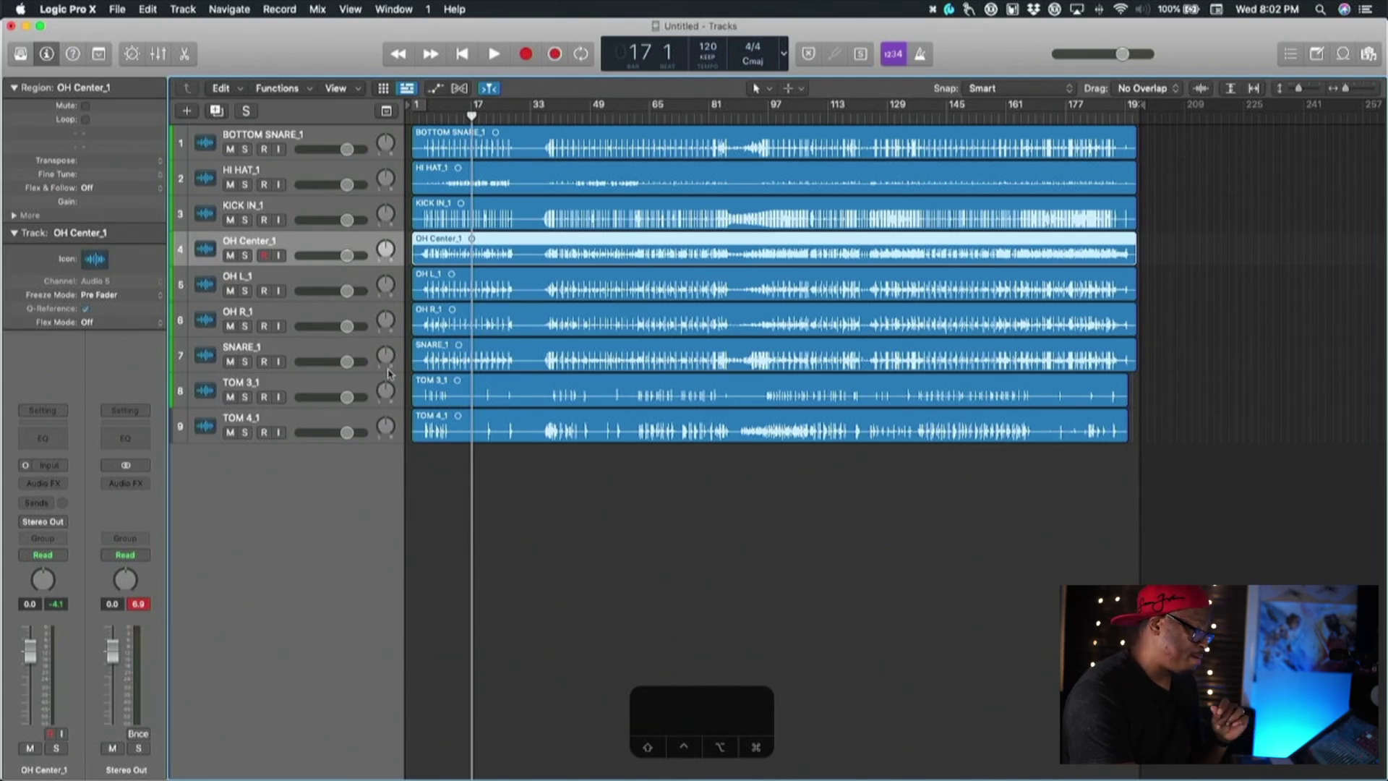
pyautogui.click(306, 352)
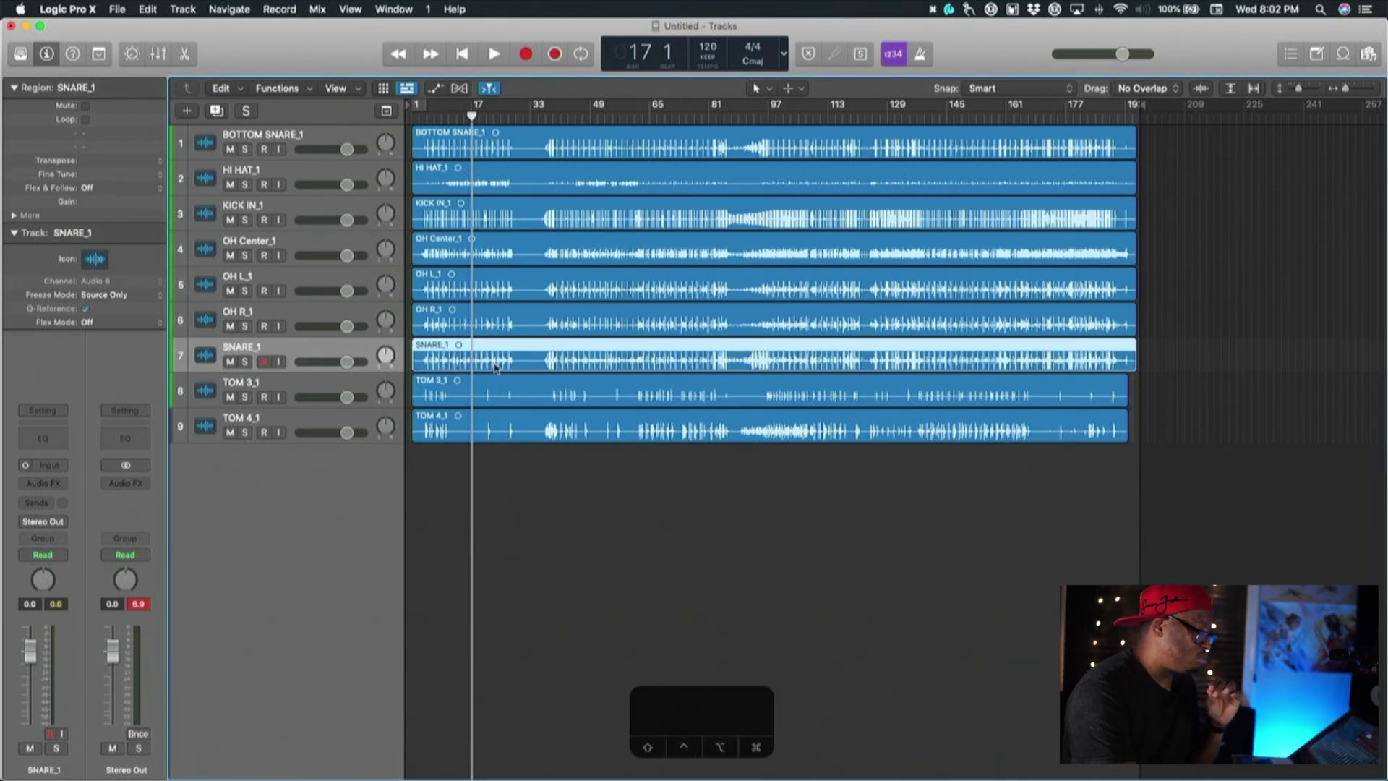
# Fit the whole song in view and open Remove Silence for the SNARE_1 region
pyautogui.scroll(10, 568, 361)
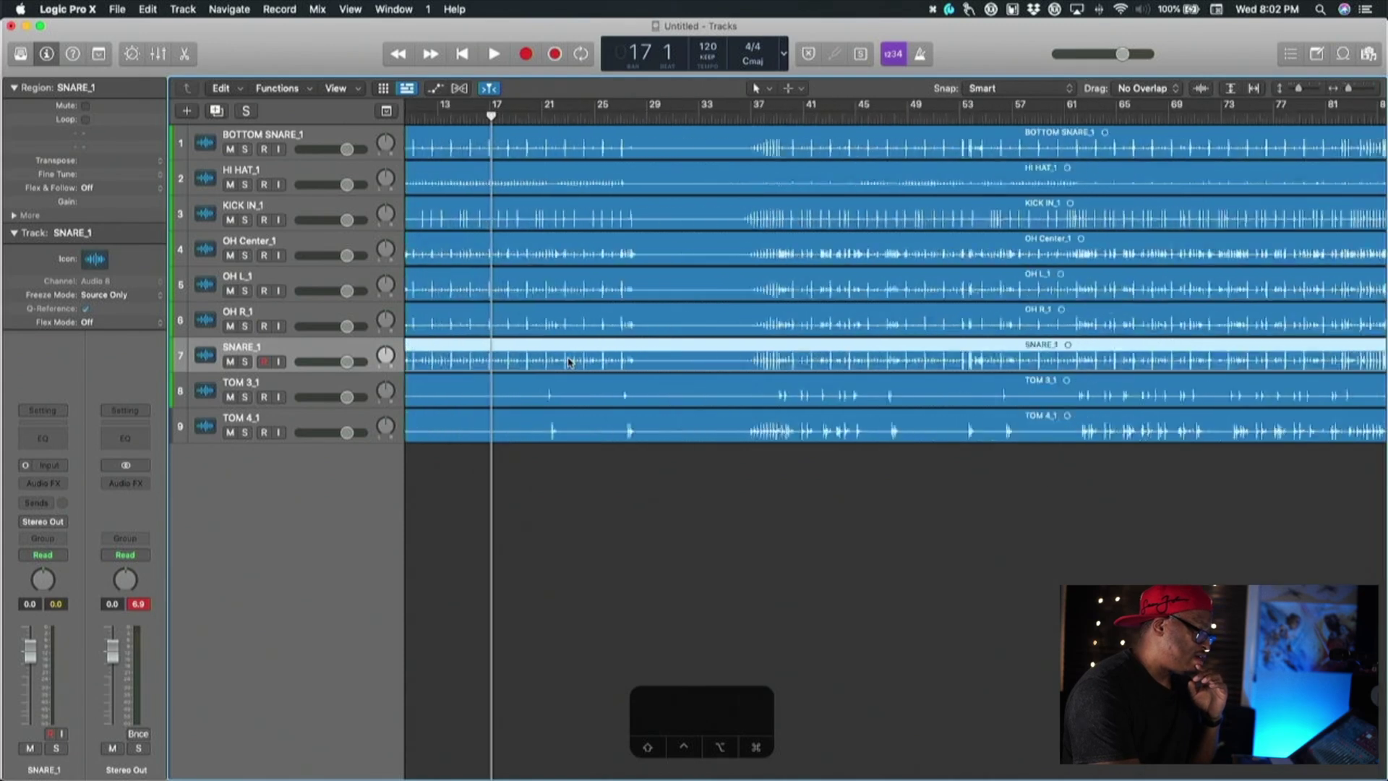
pyautogui.hscroll(-1, 569, 361)
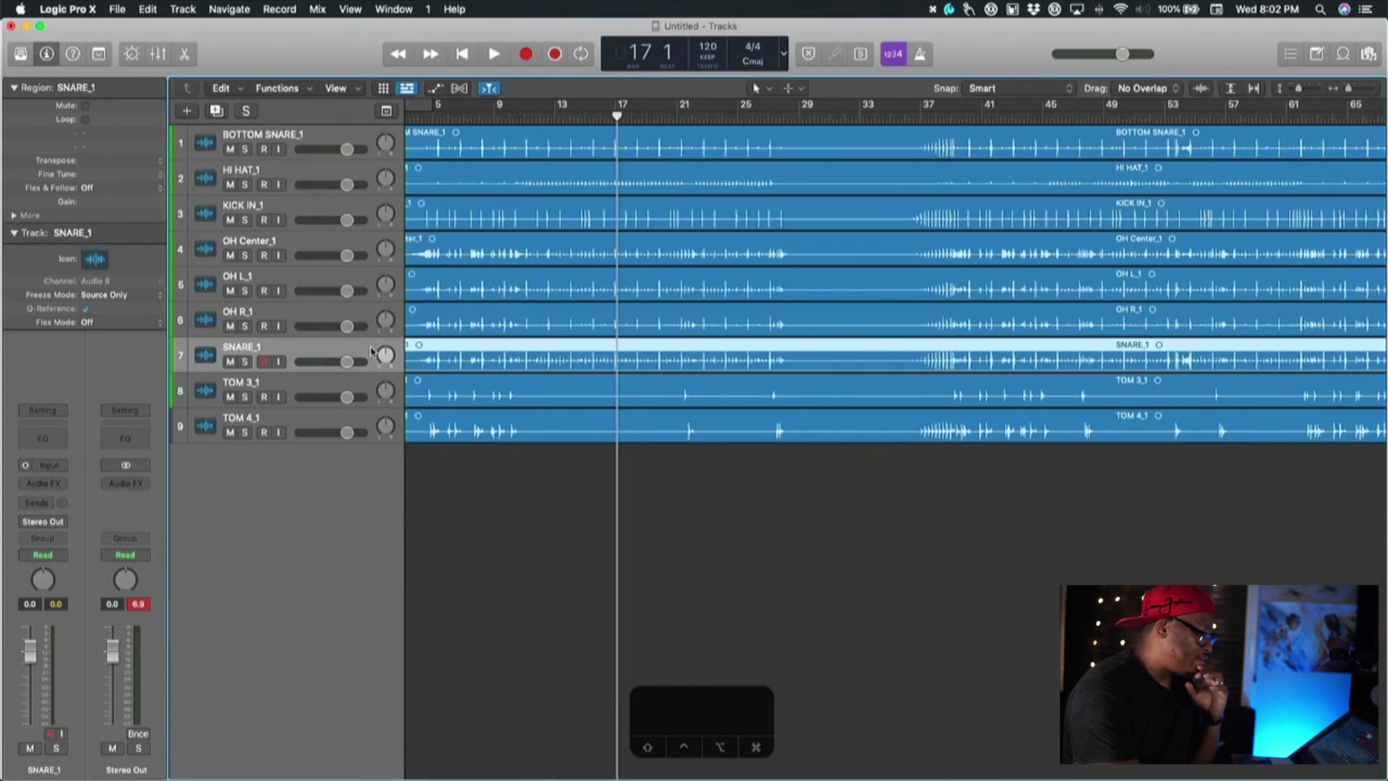
pyautogui.press('z')
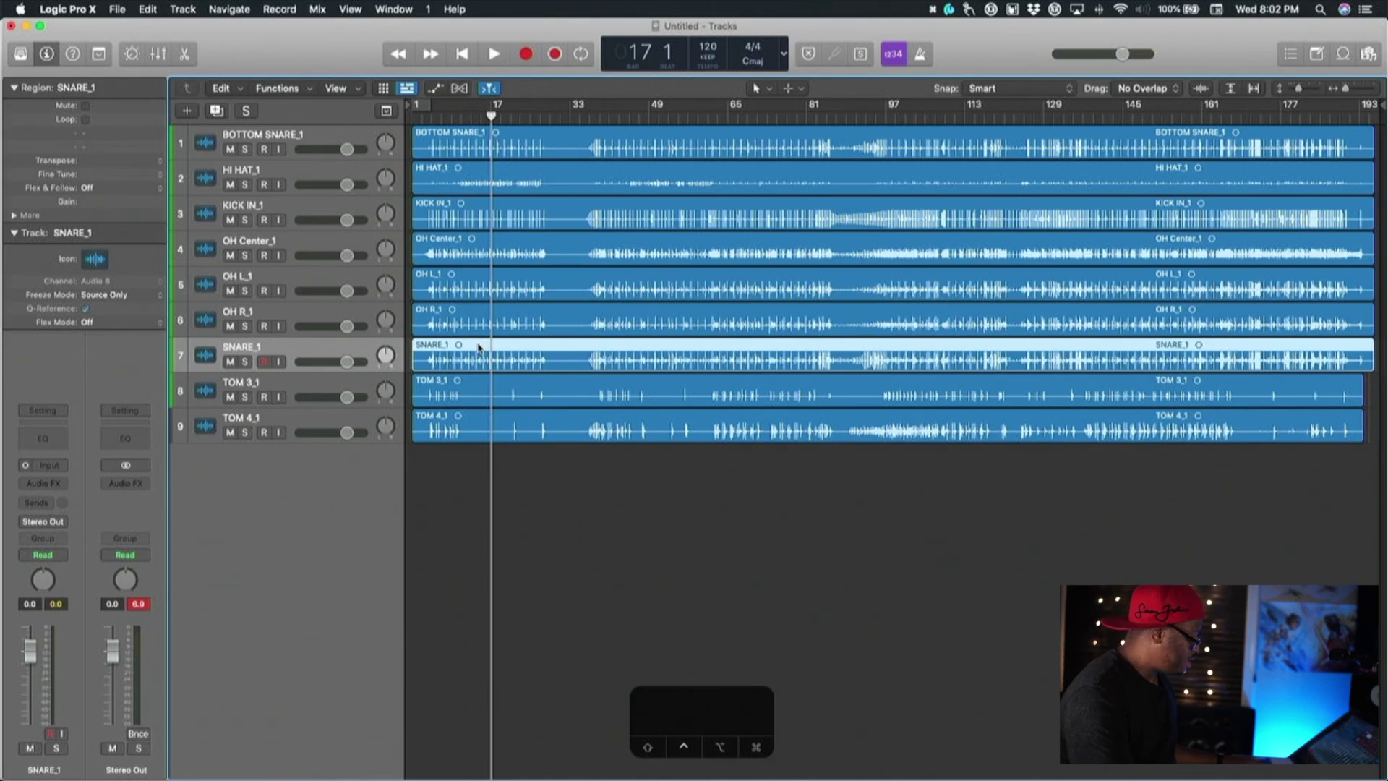
pyautogui.hotkey('ctrl', 'x')
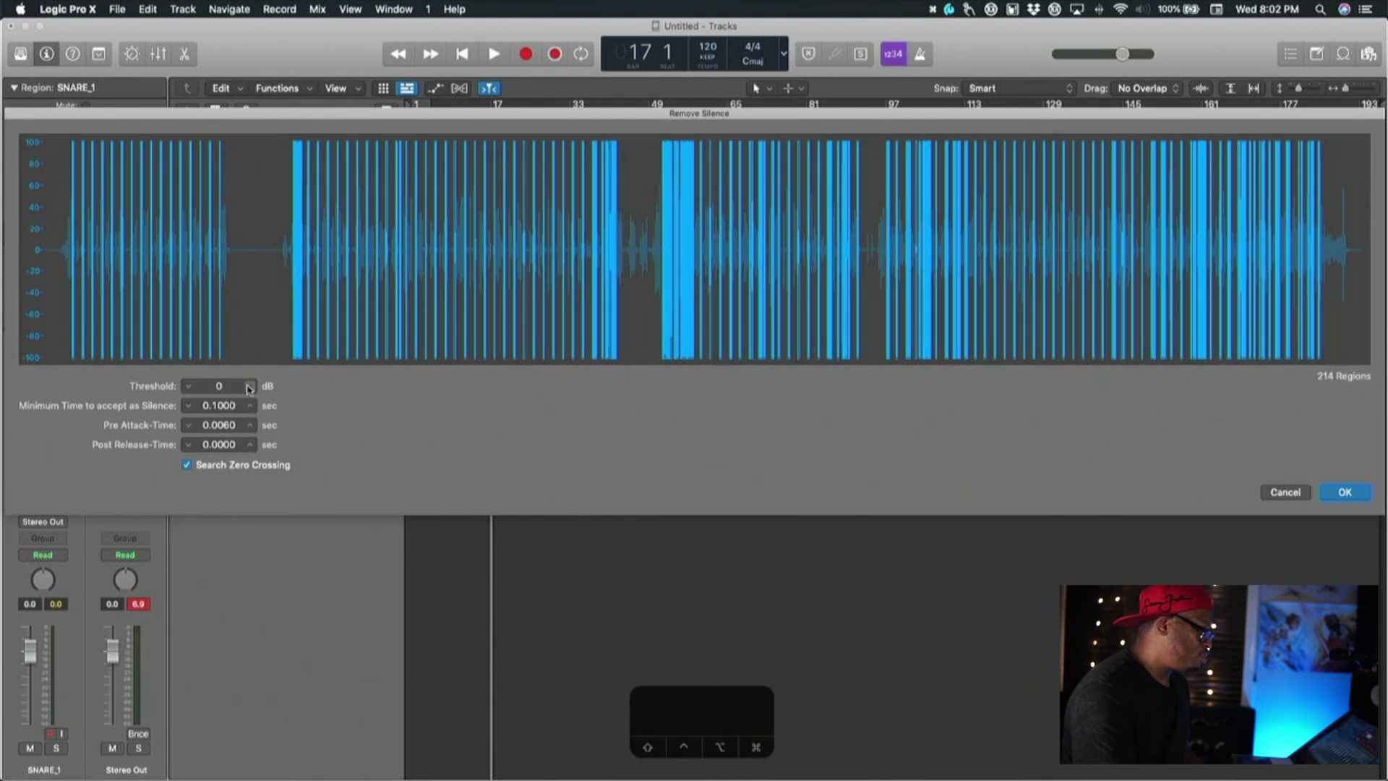
# Strip silence from SNARE_1 with the threshold lowered to about -49 dB
pyautogui.moveTo(219, 386); pyautogui.dragTo(219, 425)
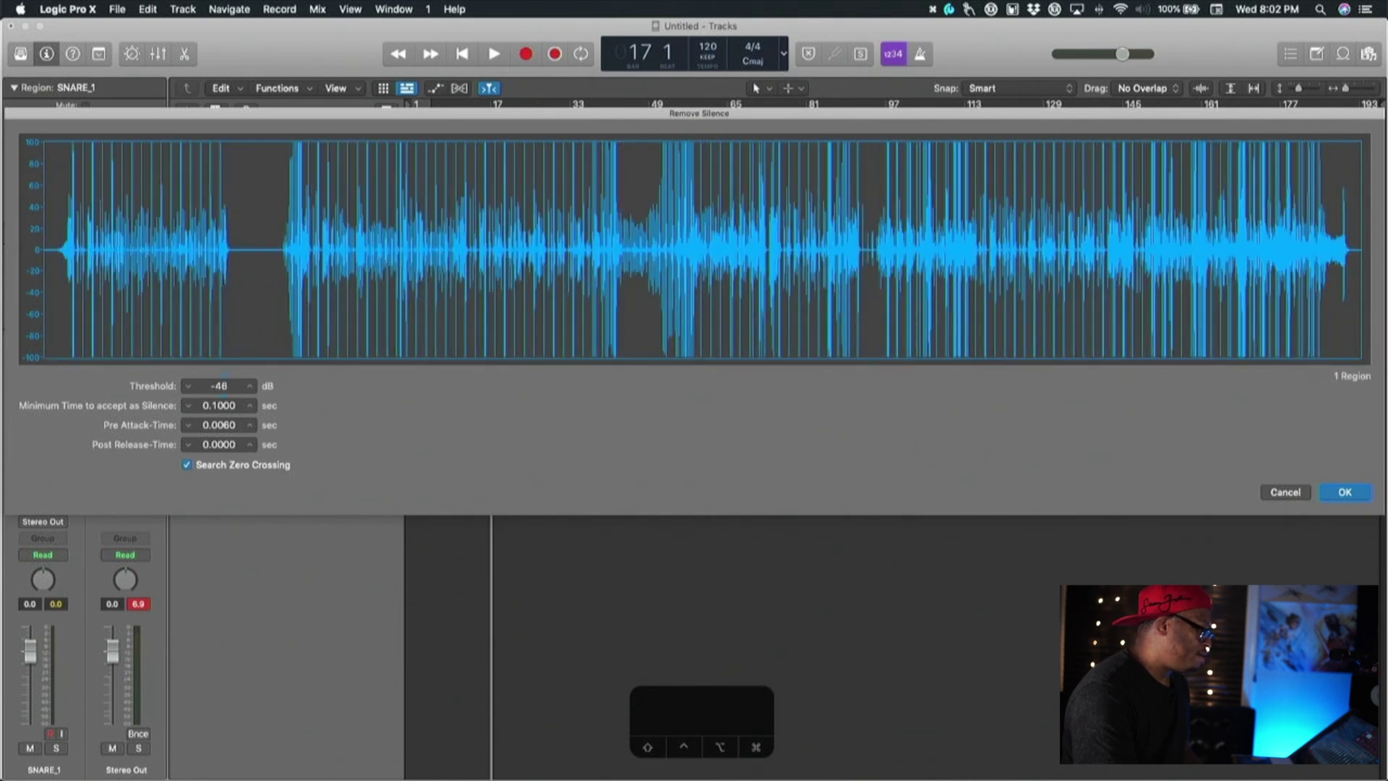
pyautogui.moveTo(219, 385); pyautogui.dragTo(219, 362)
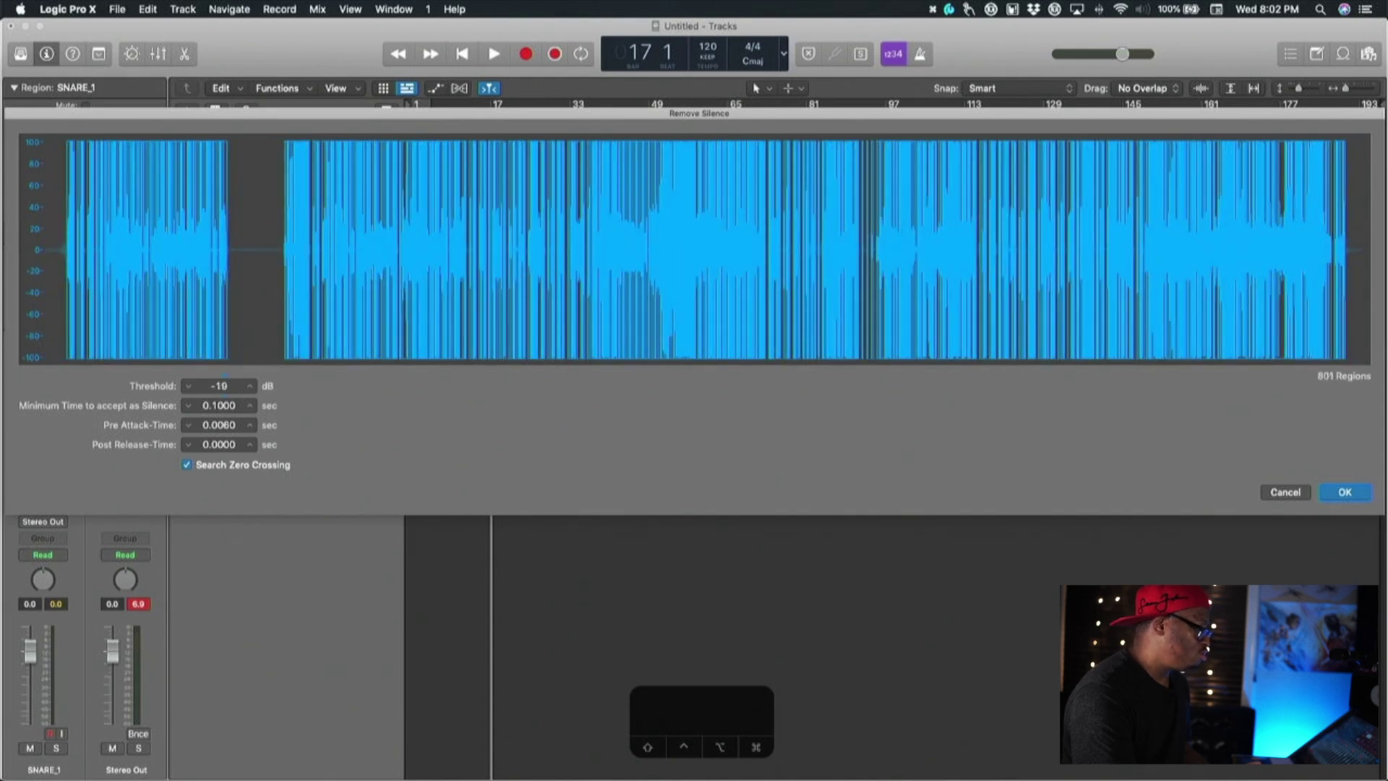
pyautogui.moveTo(219, 362); pyautogui.dragTo(219, 377)
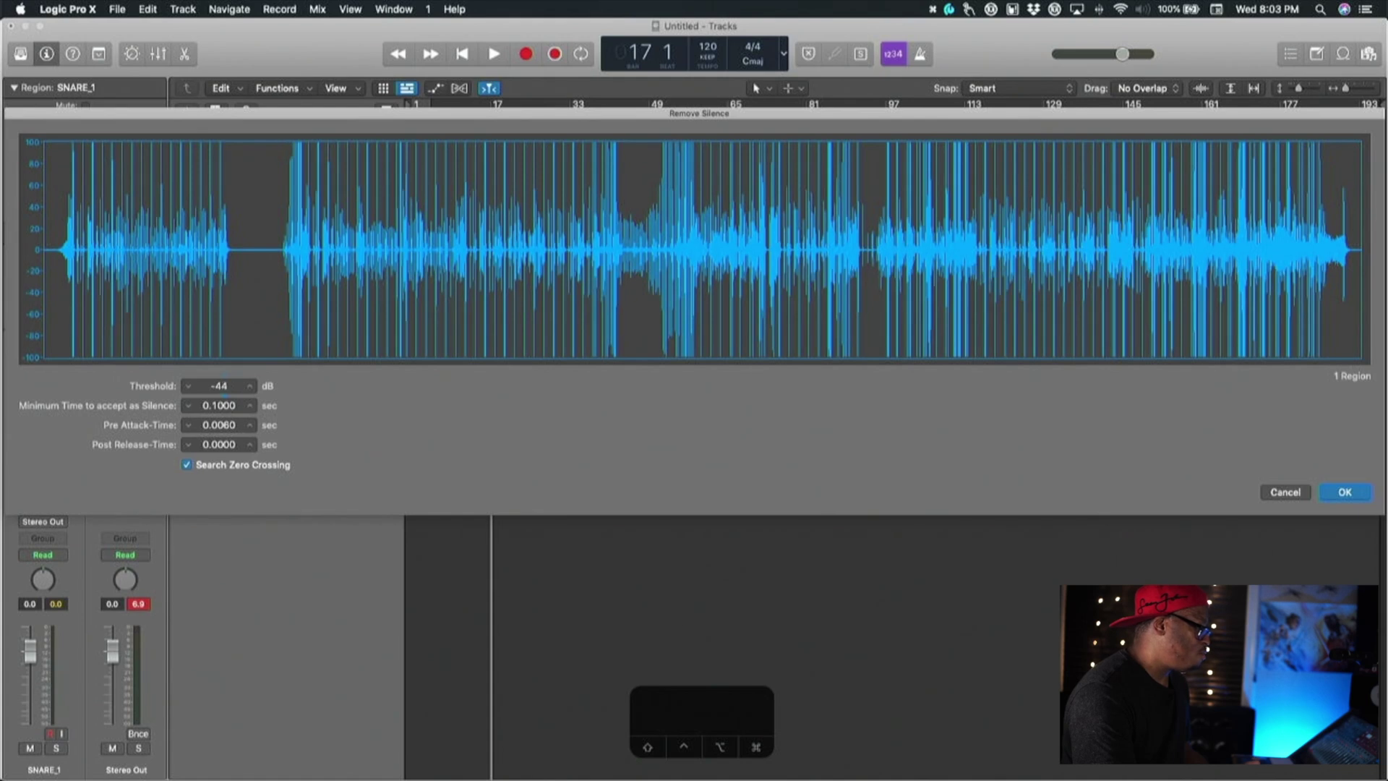
pyautogui.moveTo(219, 379); pyautogui.dragTo(219, 381)
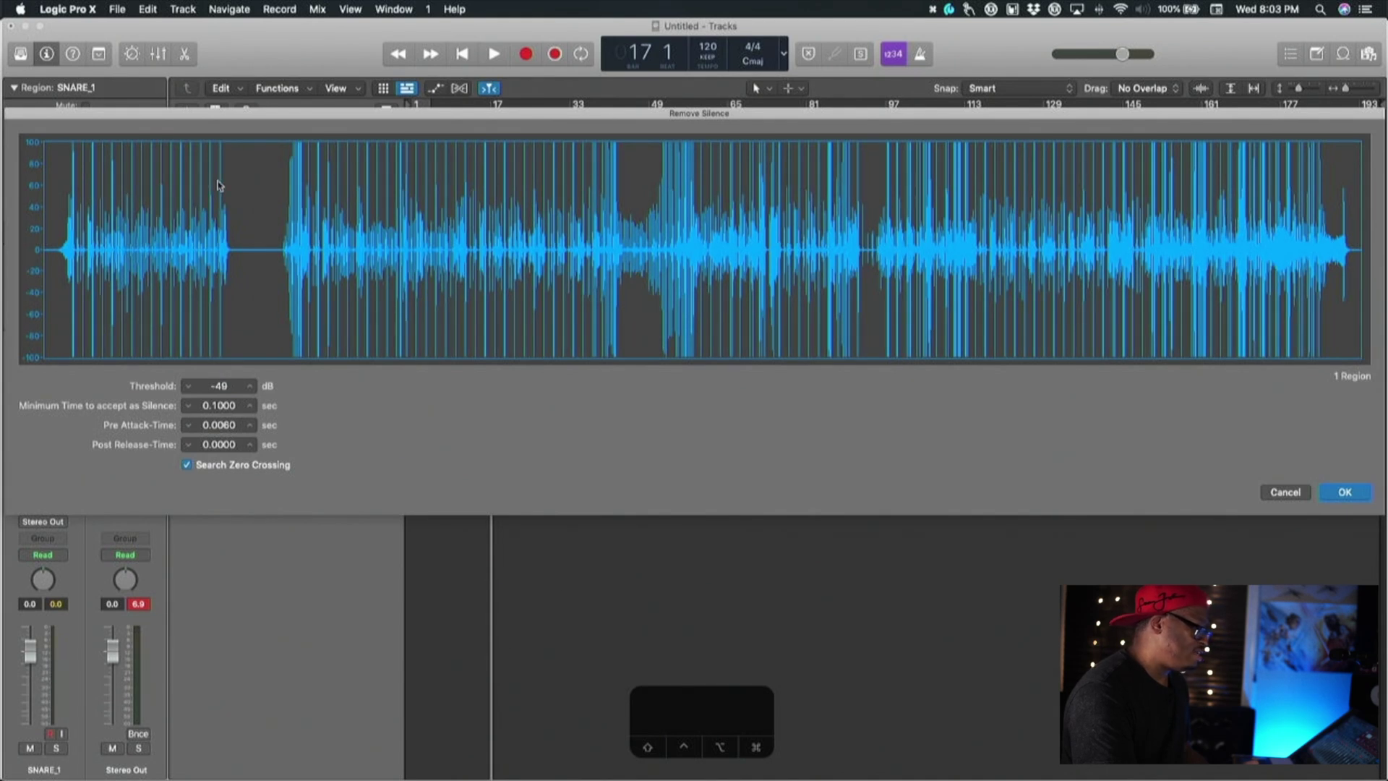
pyautogui.click(1346, 492)
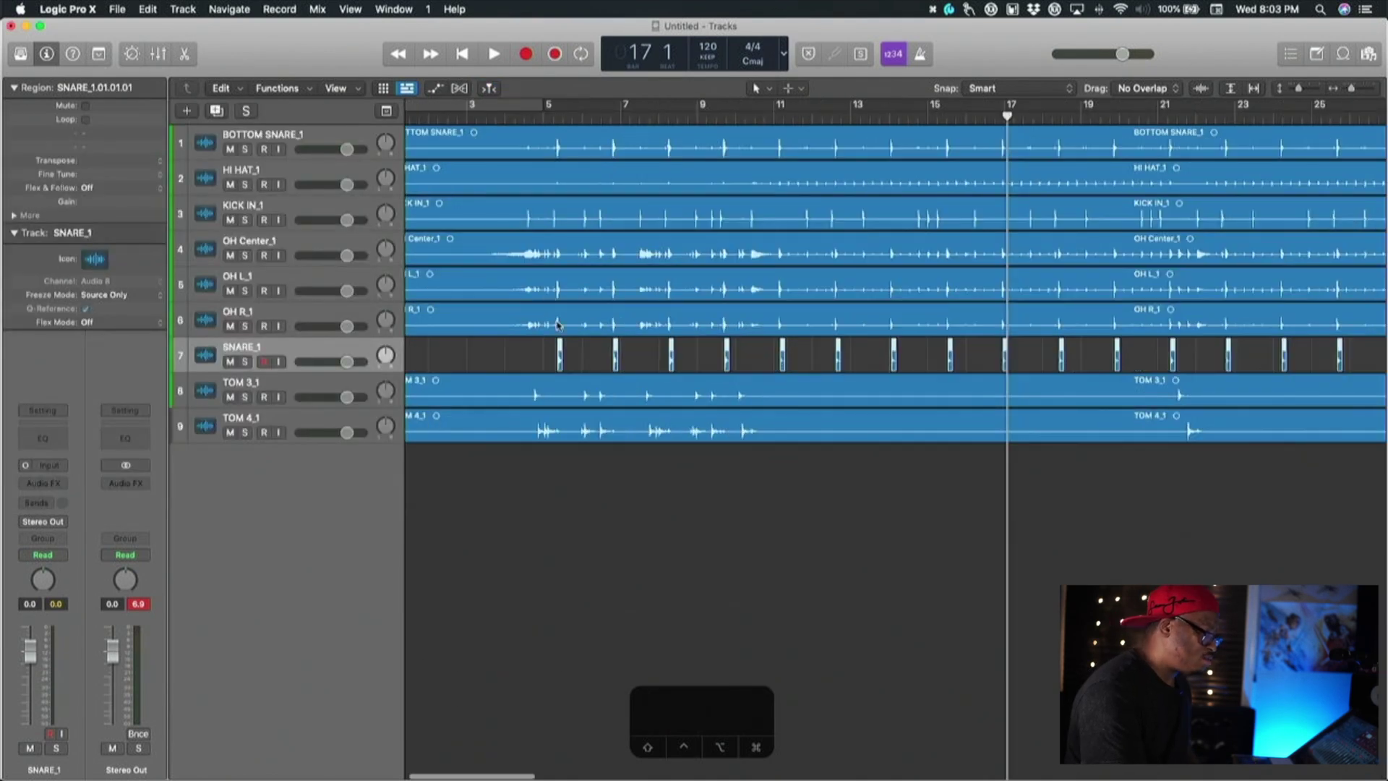
# Enlarge the SNARE_1 track height and fit the whole song in view
pyautogui.moveTo(295, 371); pyautogui.dragTo(297, 580)
pyautogui.press('z')
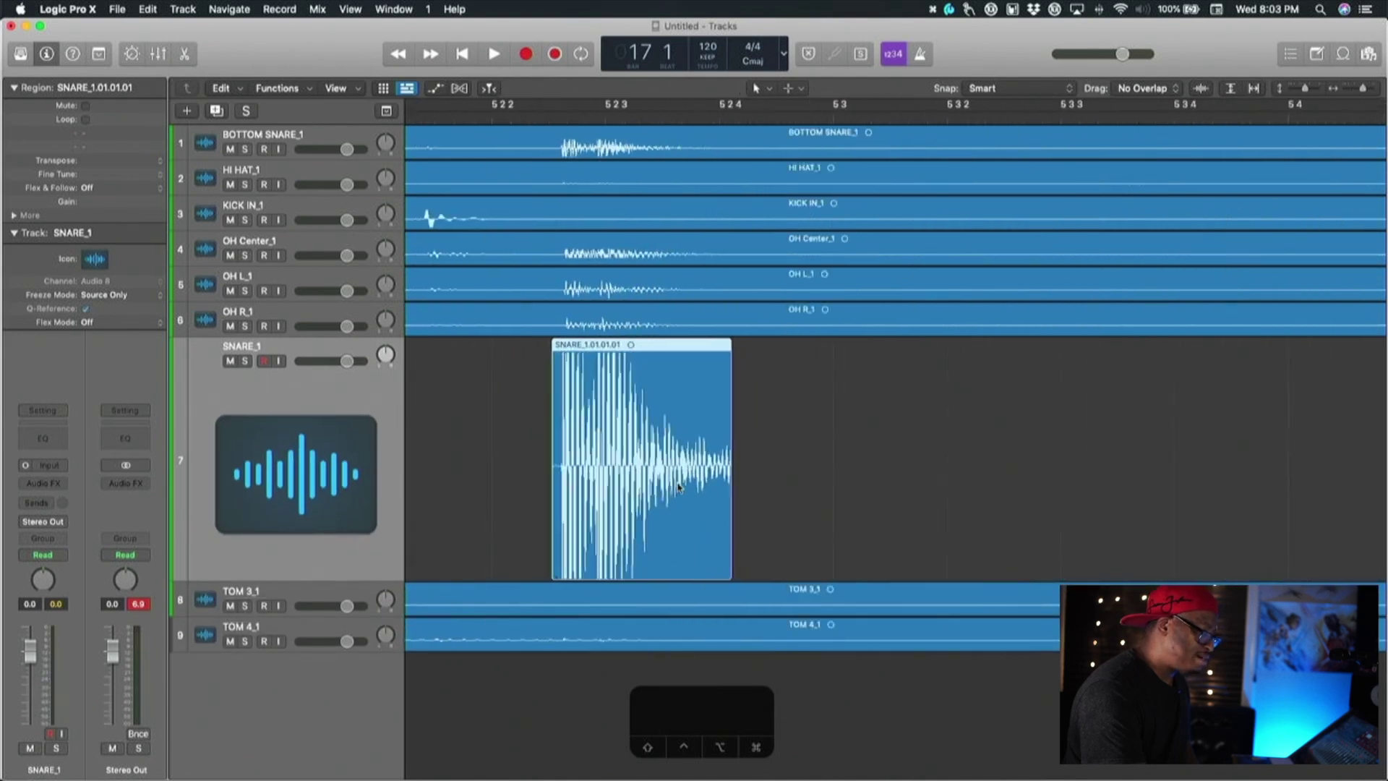
pyautogui.press('z')
# Marquee-select the first 16 snare-hit regions on SNARE_1
pyautogui.scroll(2, 678, 487)
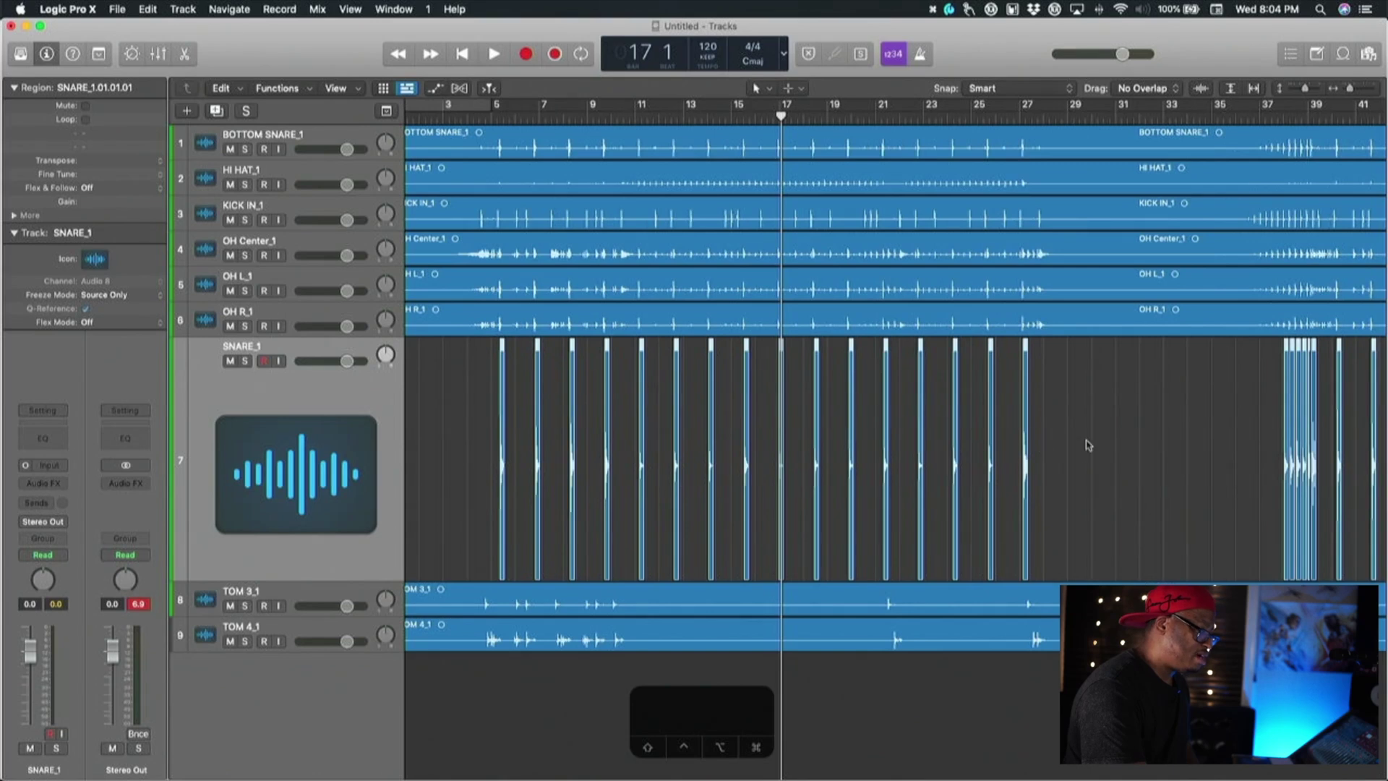
pyautogui.moveTo(1088, 444); pyautogui.dragTo(506, 459)
pyautogui.scroll(-5, 871, 446)
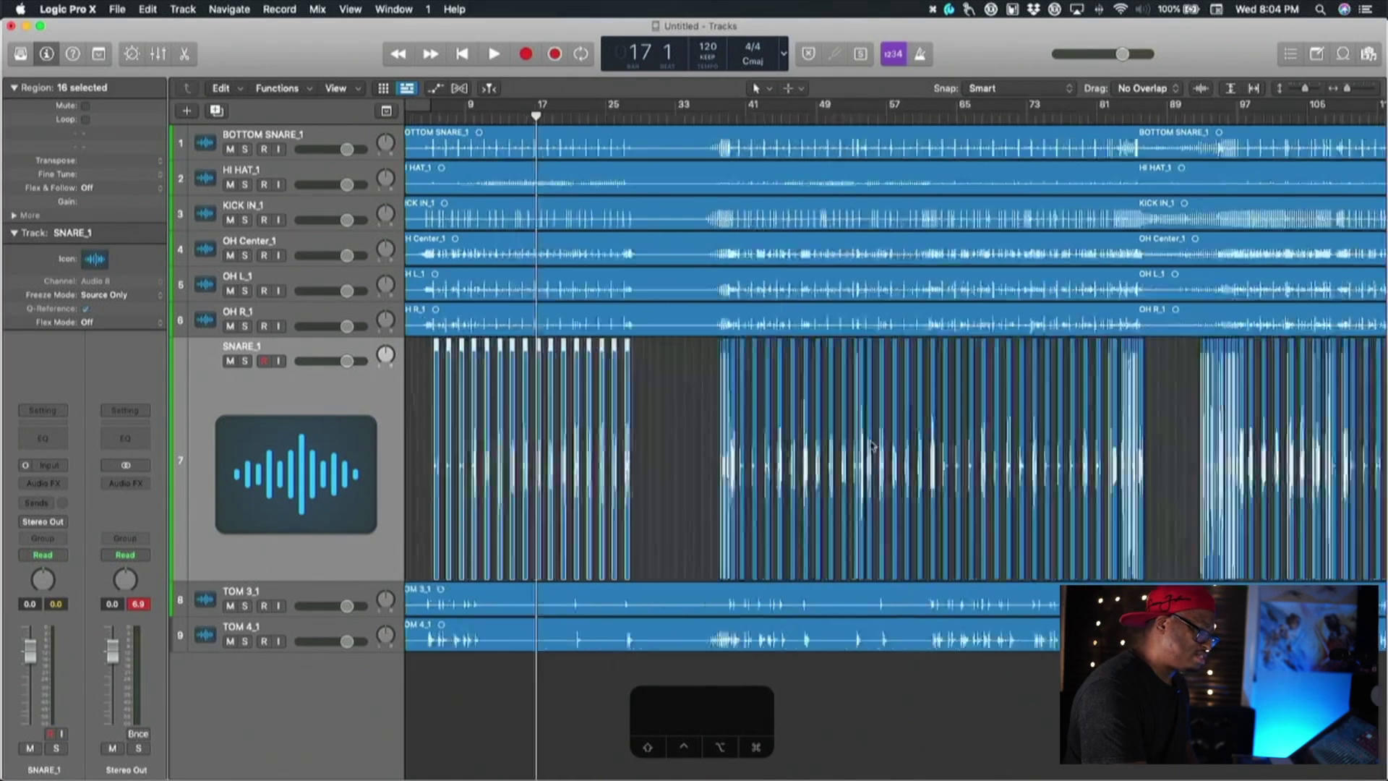
pyautogui.scroll(5, 871, 446)
pyautogui.scroll(-3, 871, 446)
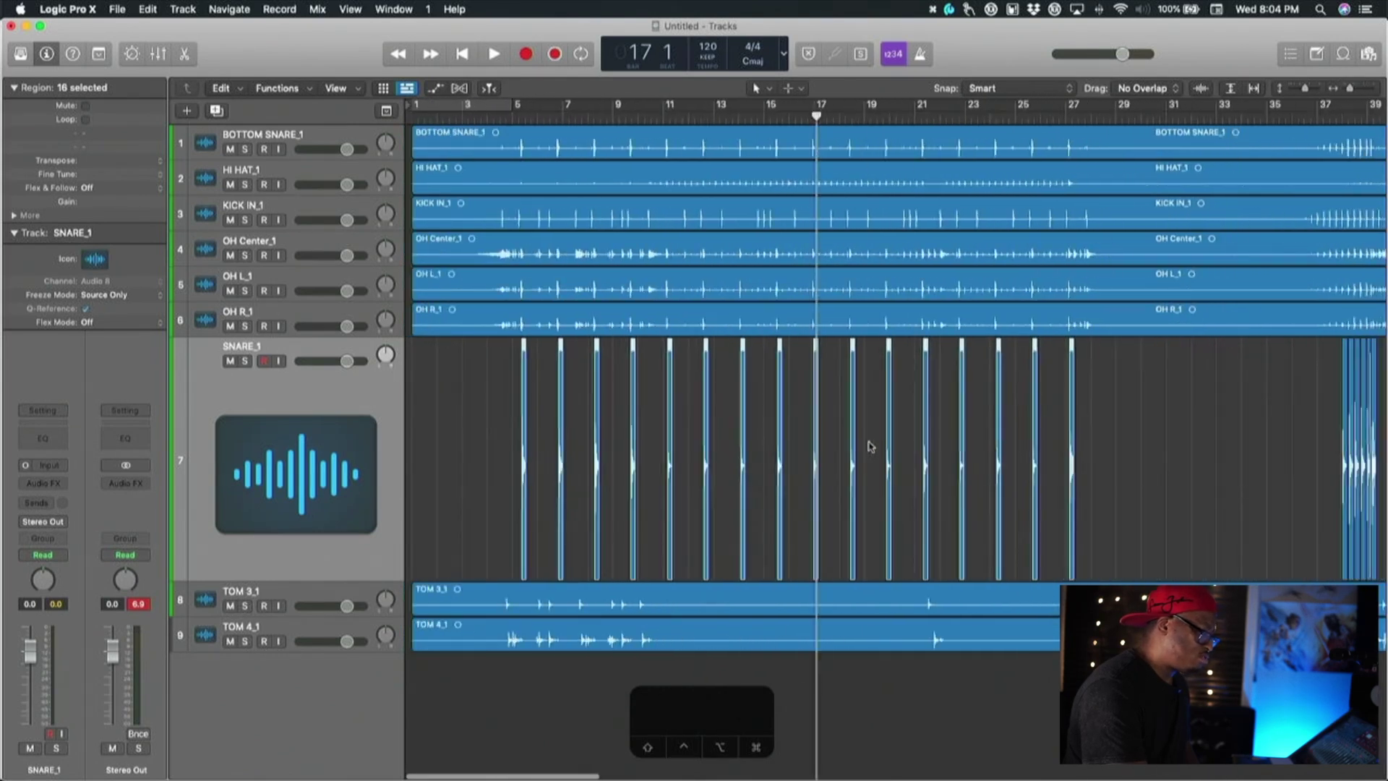
# Bounce the selected snare regions in place to a new SNARE_1.01.01_bip track
pyautogui.rightClick(779, 472)
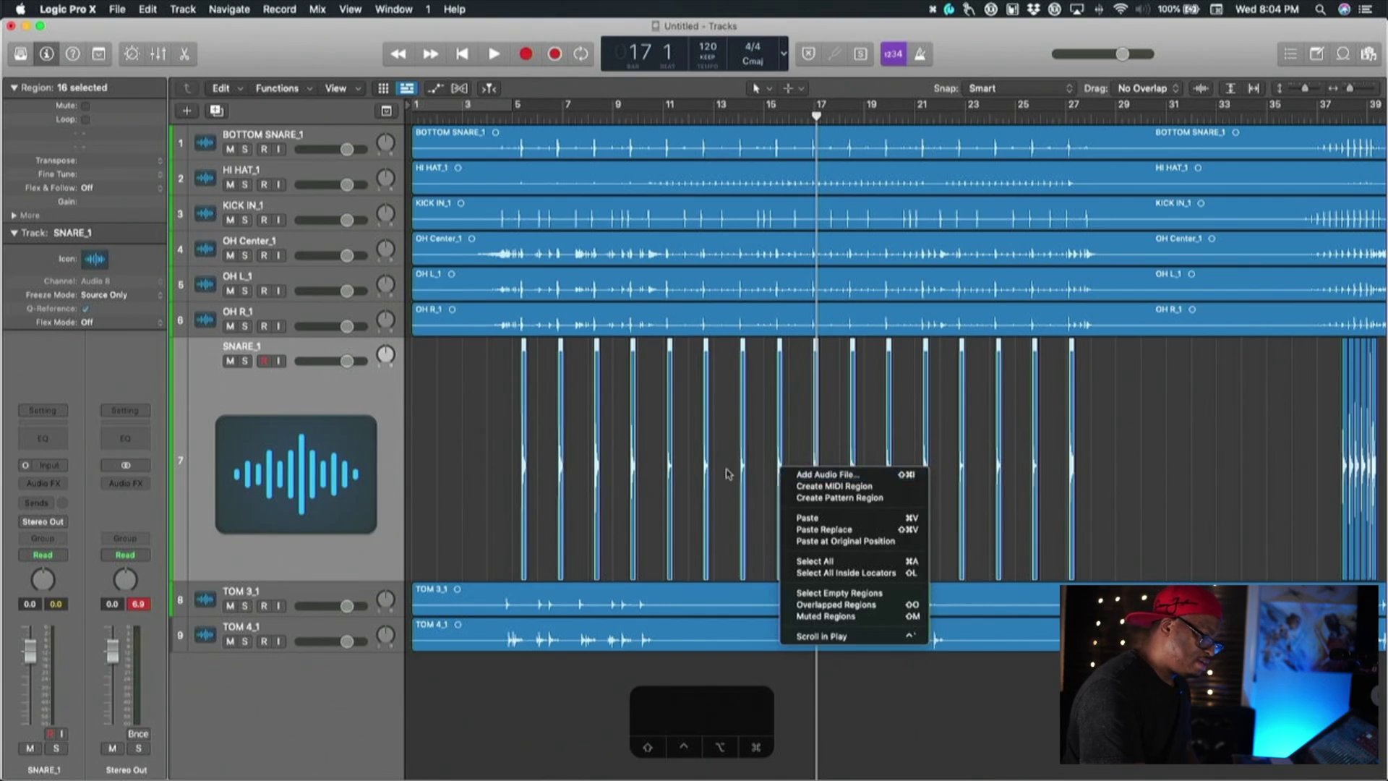
pyautogui.click(673, 486)
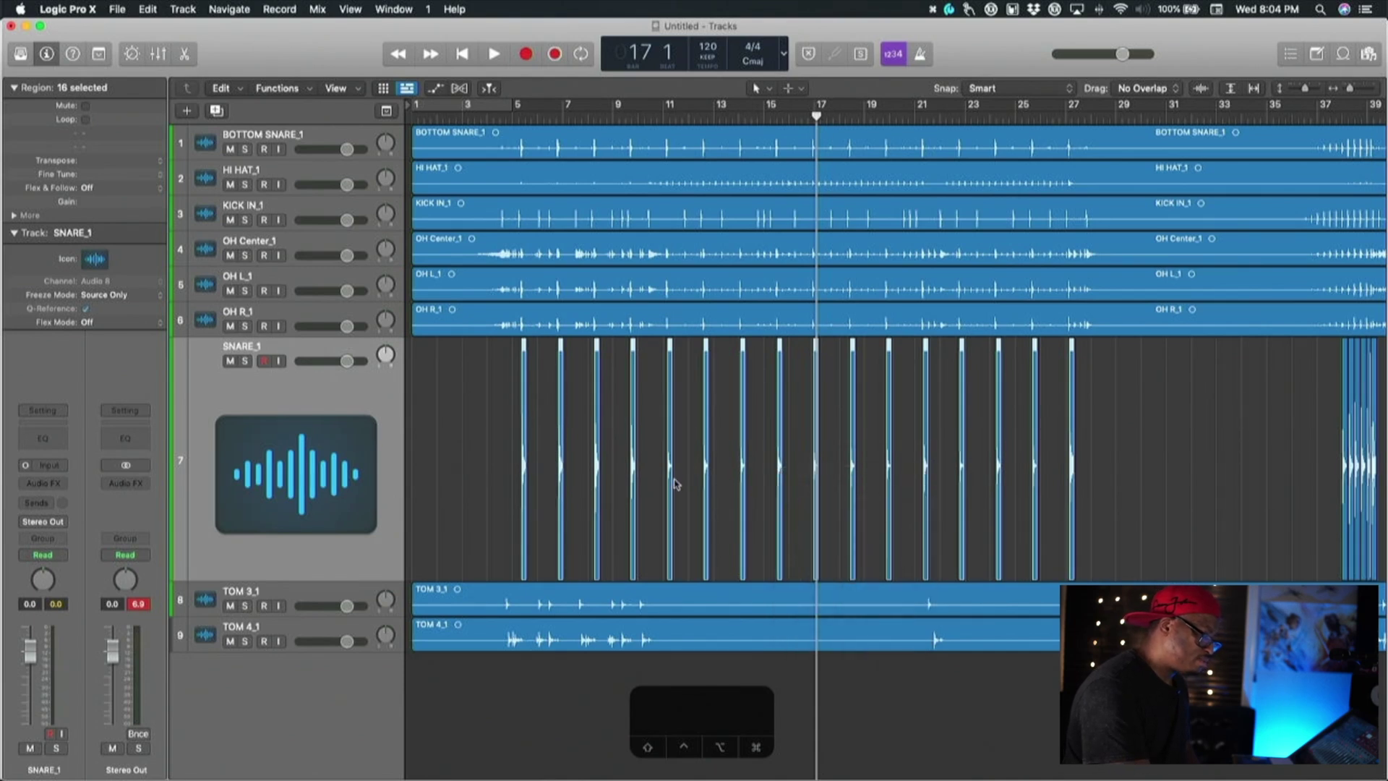
pyautogui.scroll(5, 676, 480)
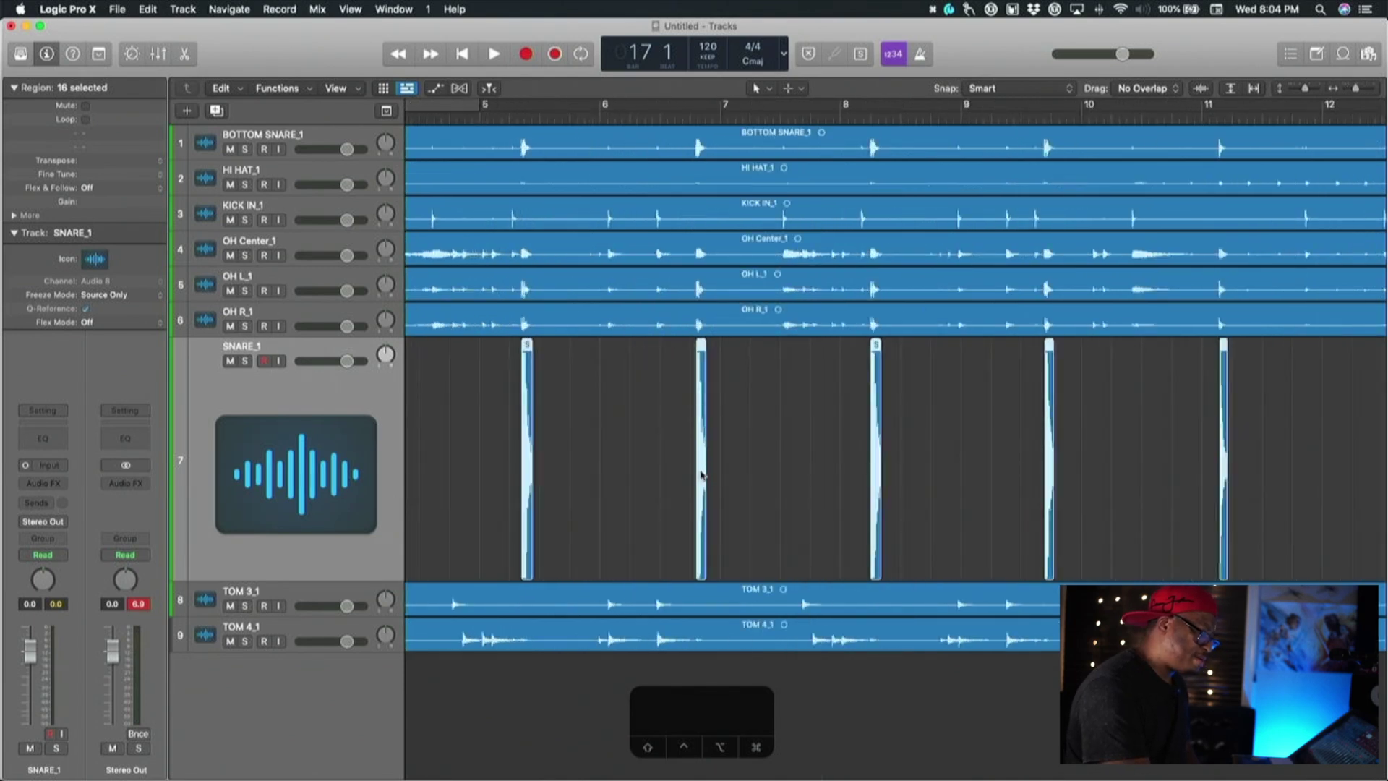
pyautogui.rightClick(702, 472)
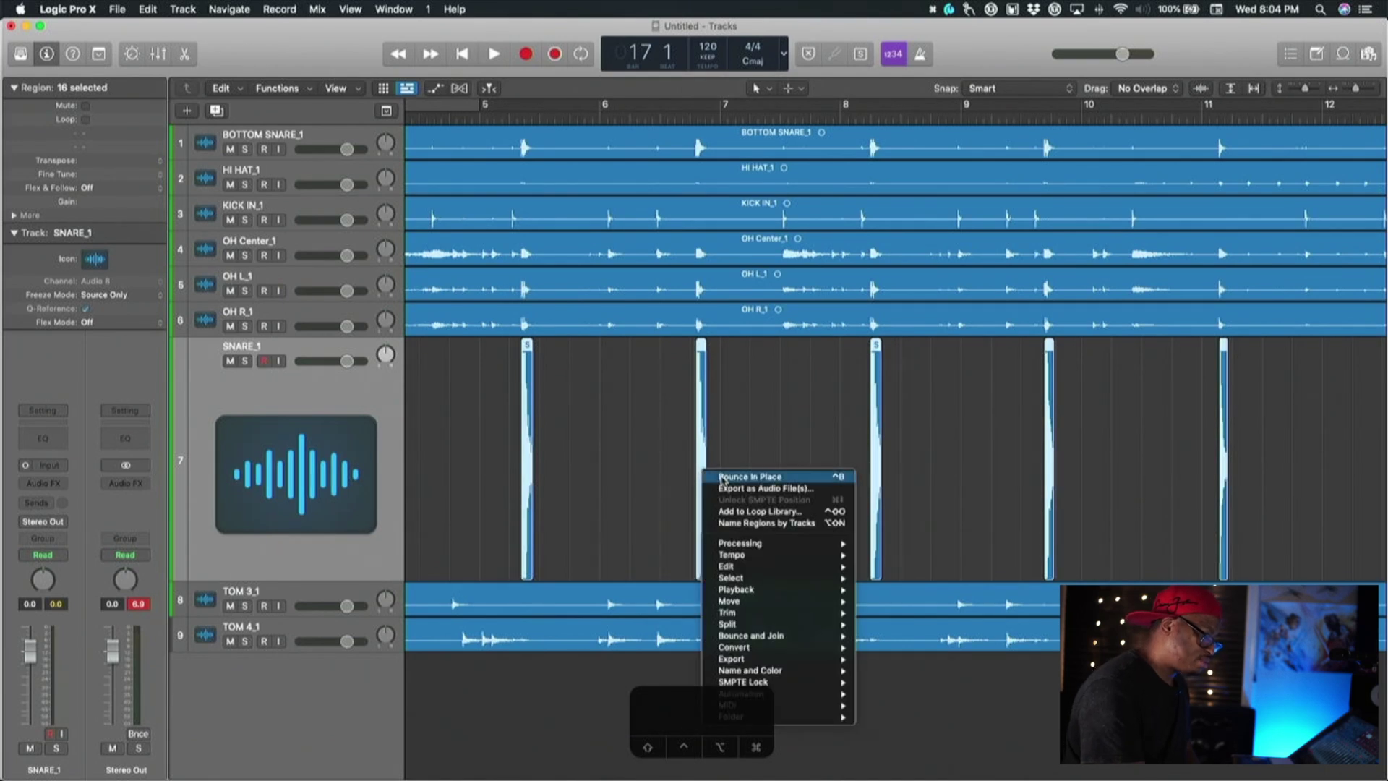
pyautogui.click(722, 479)
pyautogui.click(803, 298)
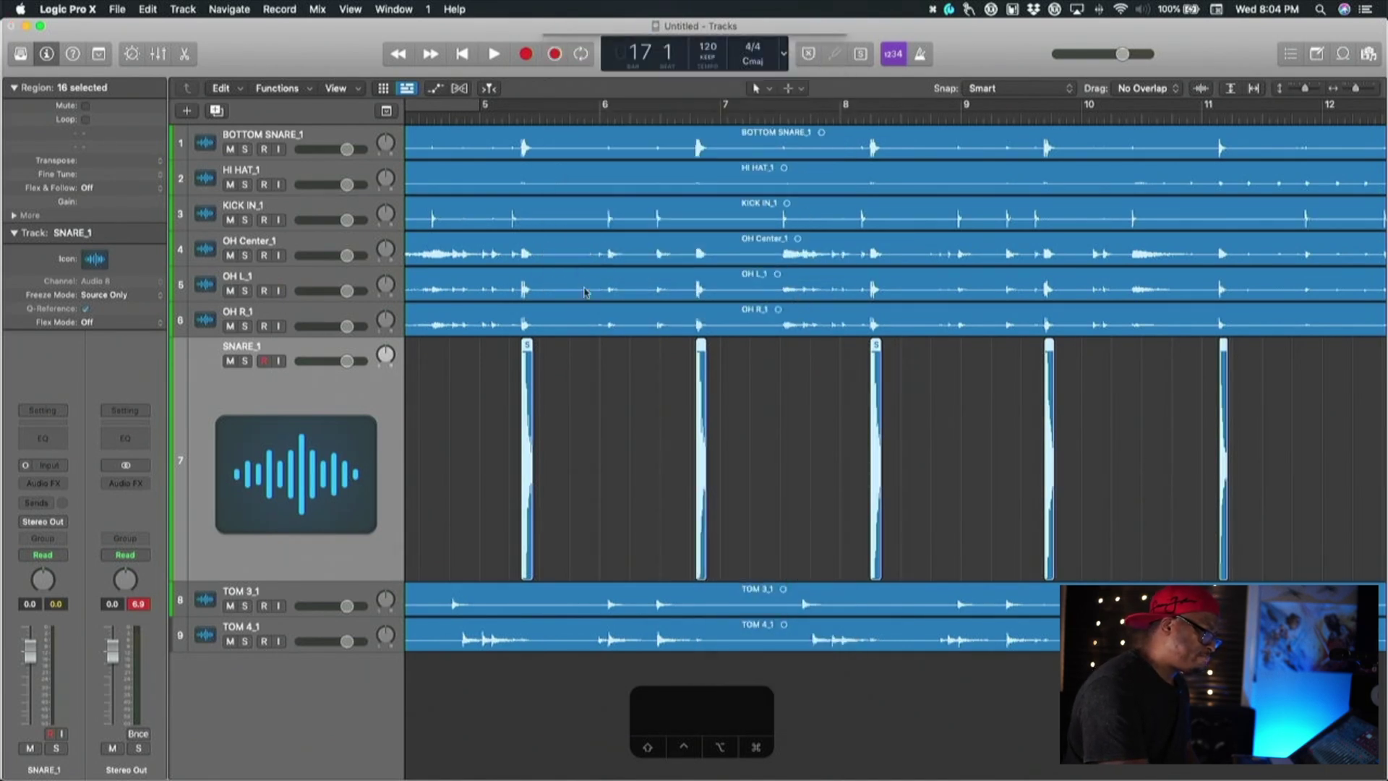
# Select the bounced region on the SNARE_1.01.01_bip track
pyautogui.scroll(-5, 449, 435)
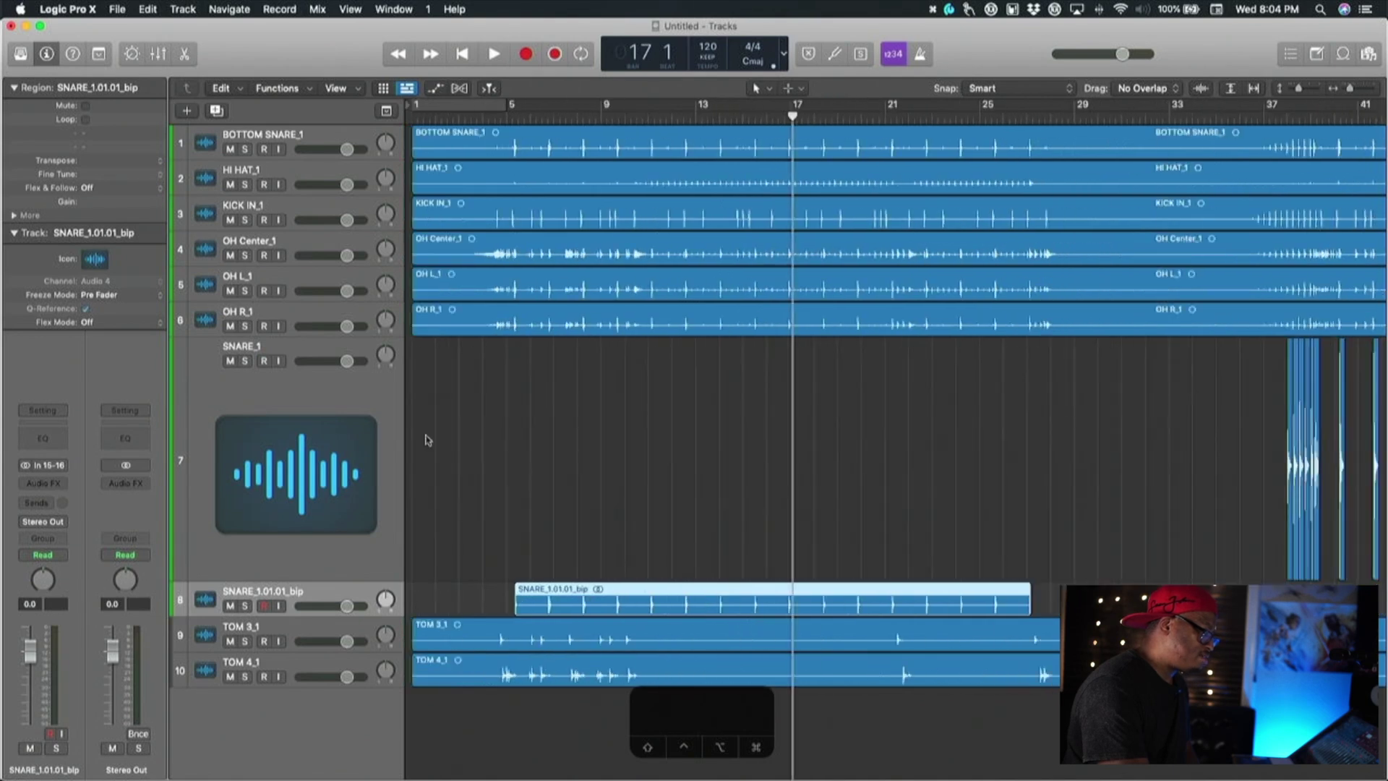
pyautogui.click(648, 486)
pyautogui.scroll(-1, 651, 490)
pyautogui.scroll(3, 652, 492)
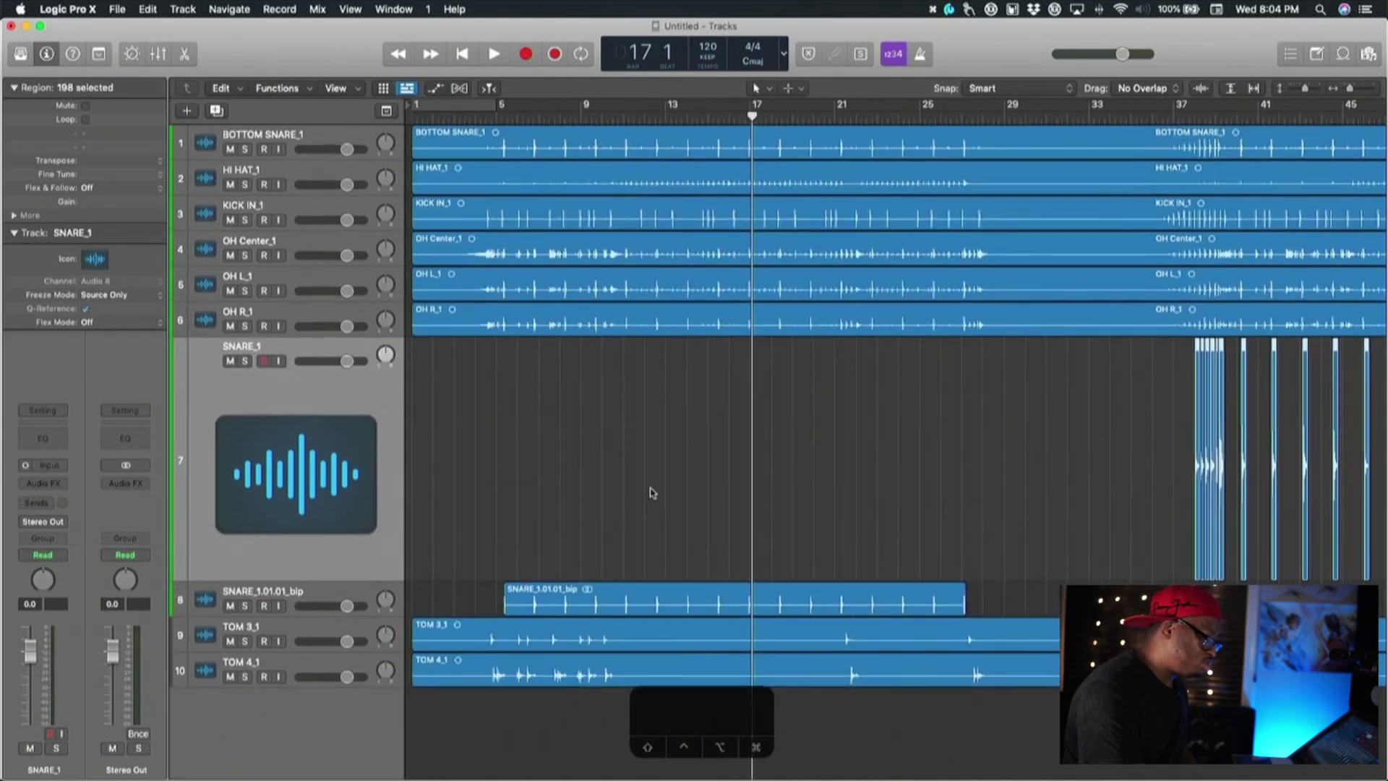
pyautogui.hscroll(-8, 492, 586)
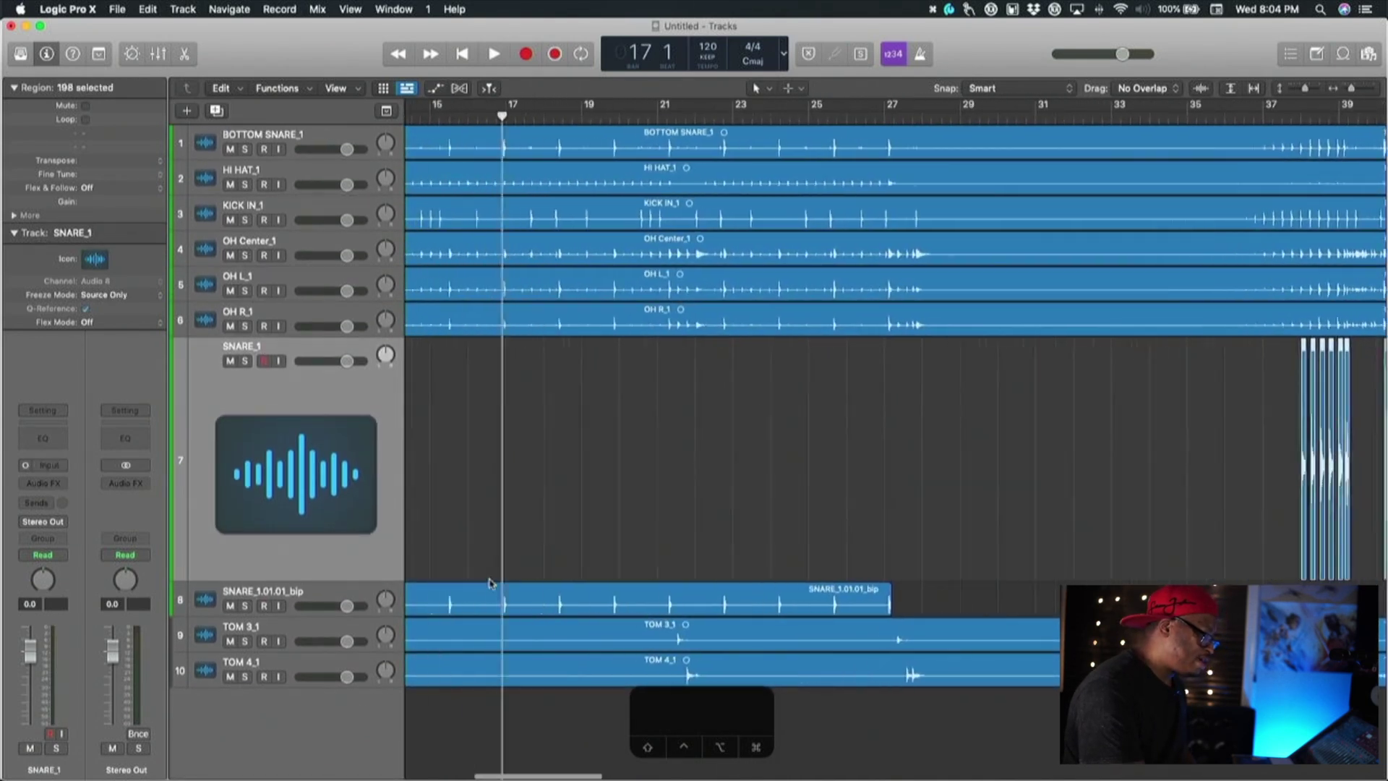
pyautogui.hscroll(-8, 639, 597)
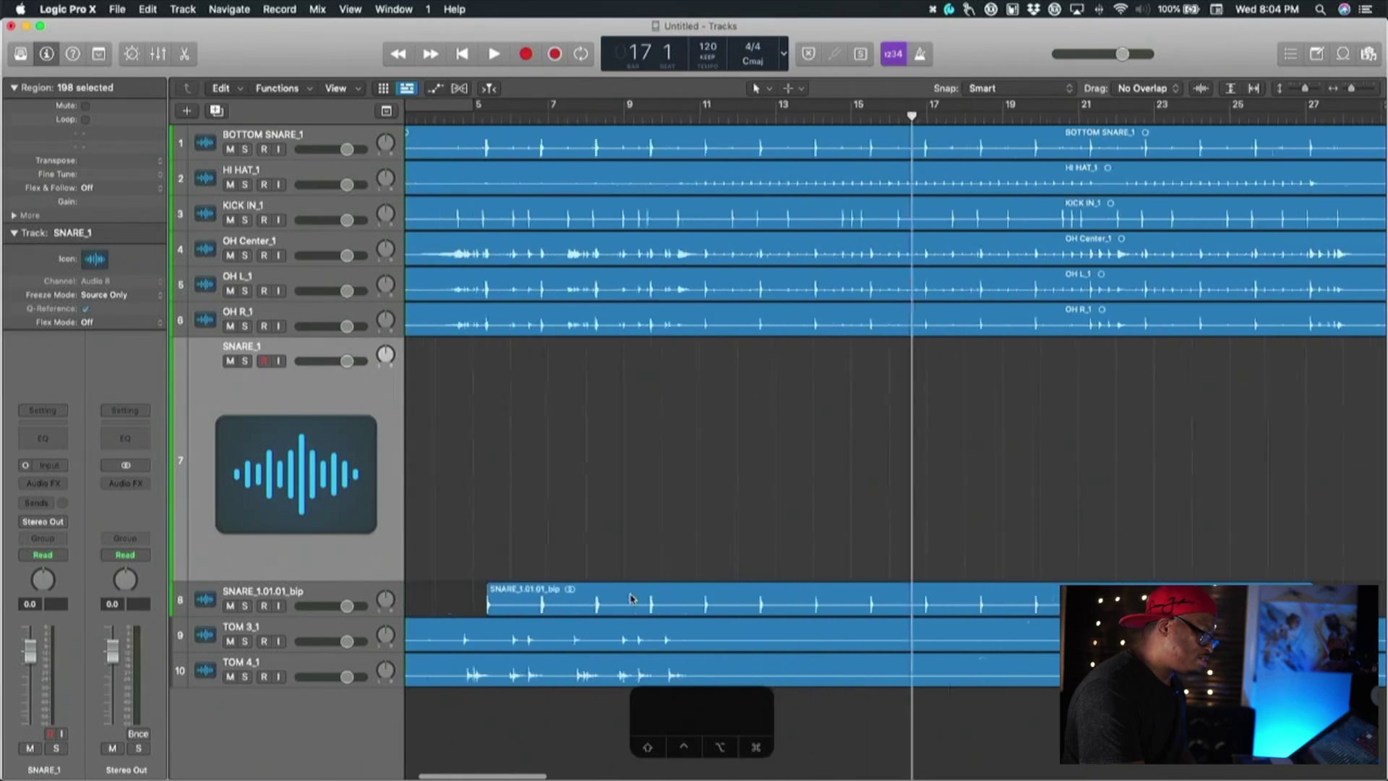
pyautogui.click(713, 594)
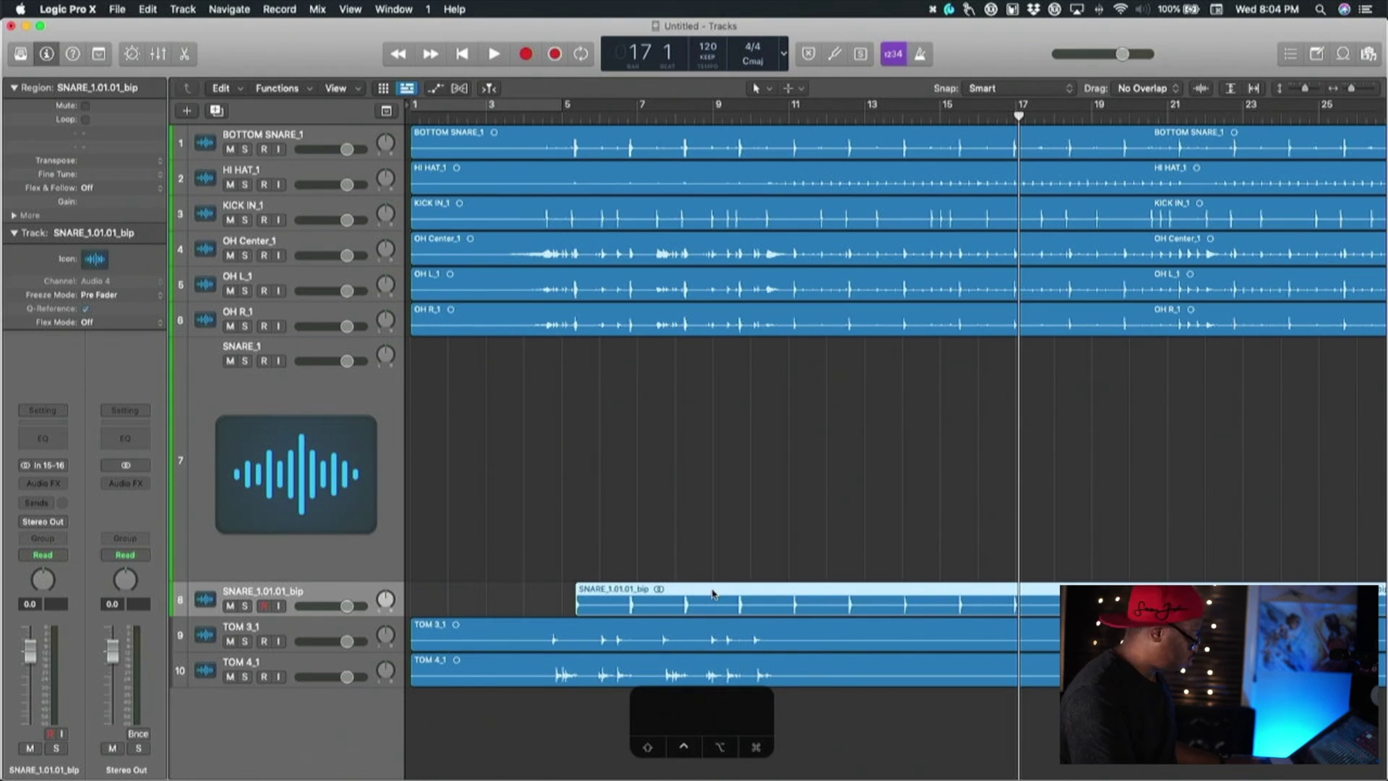
# Set up snare Doubling from the bounced track with trigger note C3 (60) H BONGO
pyautogui.hotkey('ctrl', 'd')
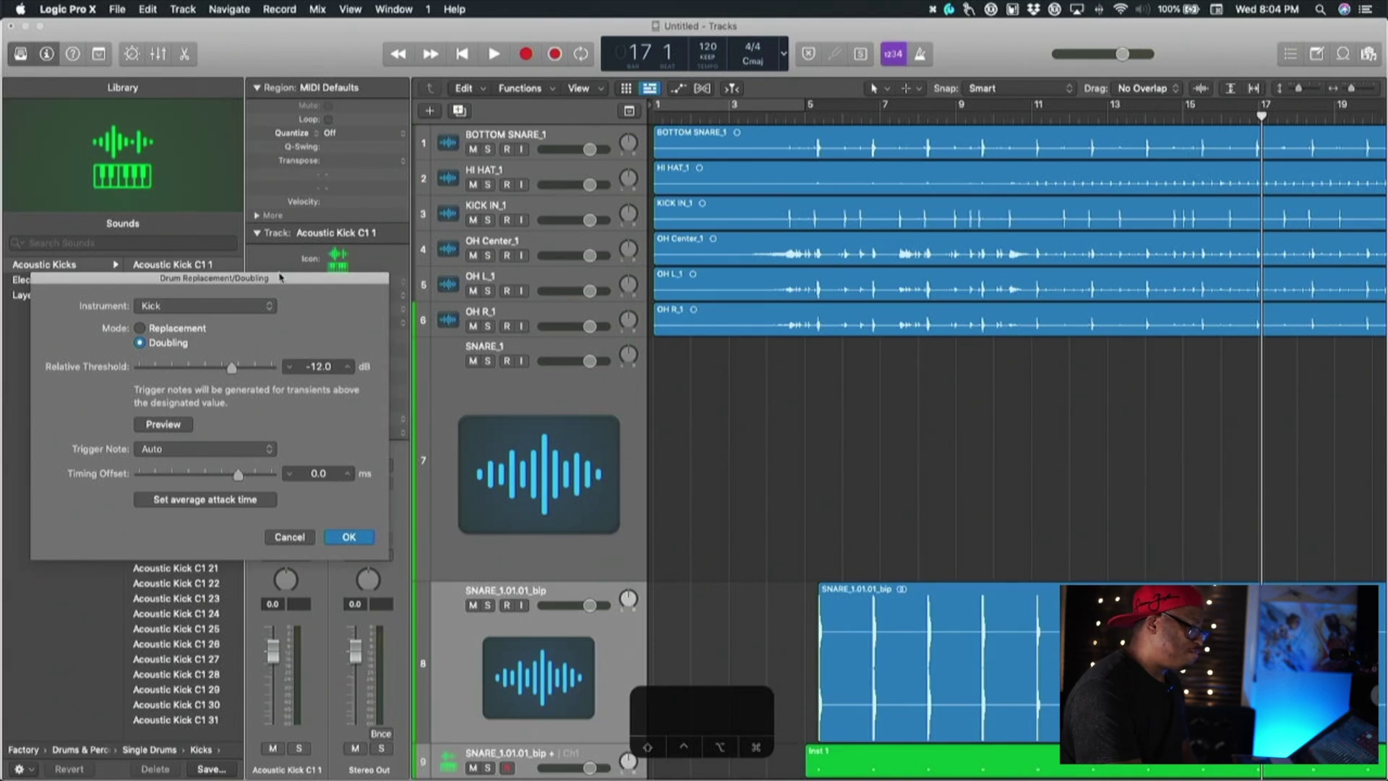
pyautogui.moveTo(280, 277); pyautogui.dragTo(640, 274)
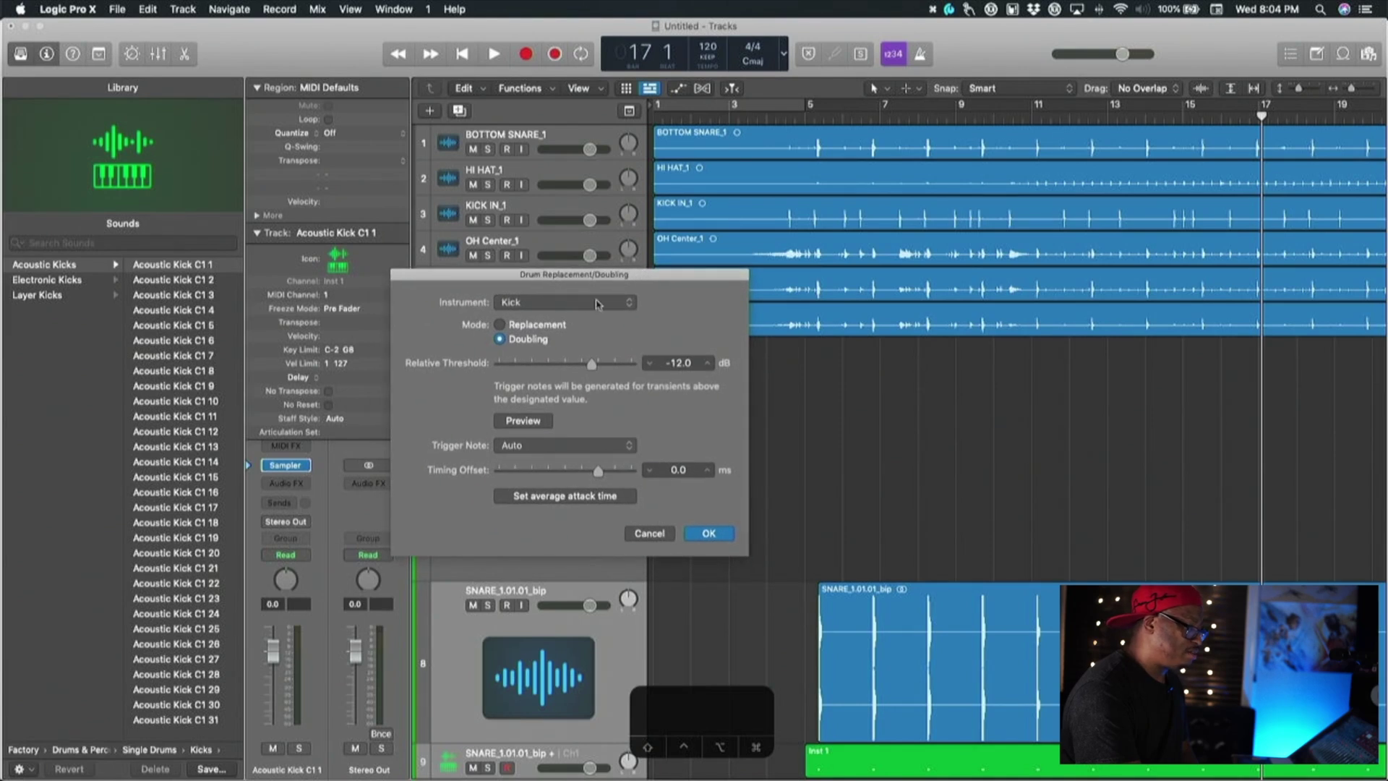
pyautogui.click(550, 300)
pyautogui.click(544, 314)
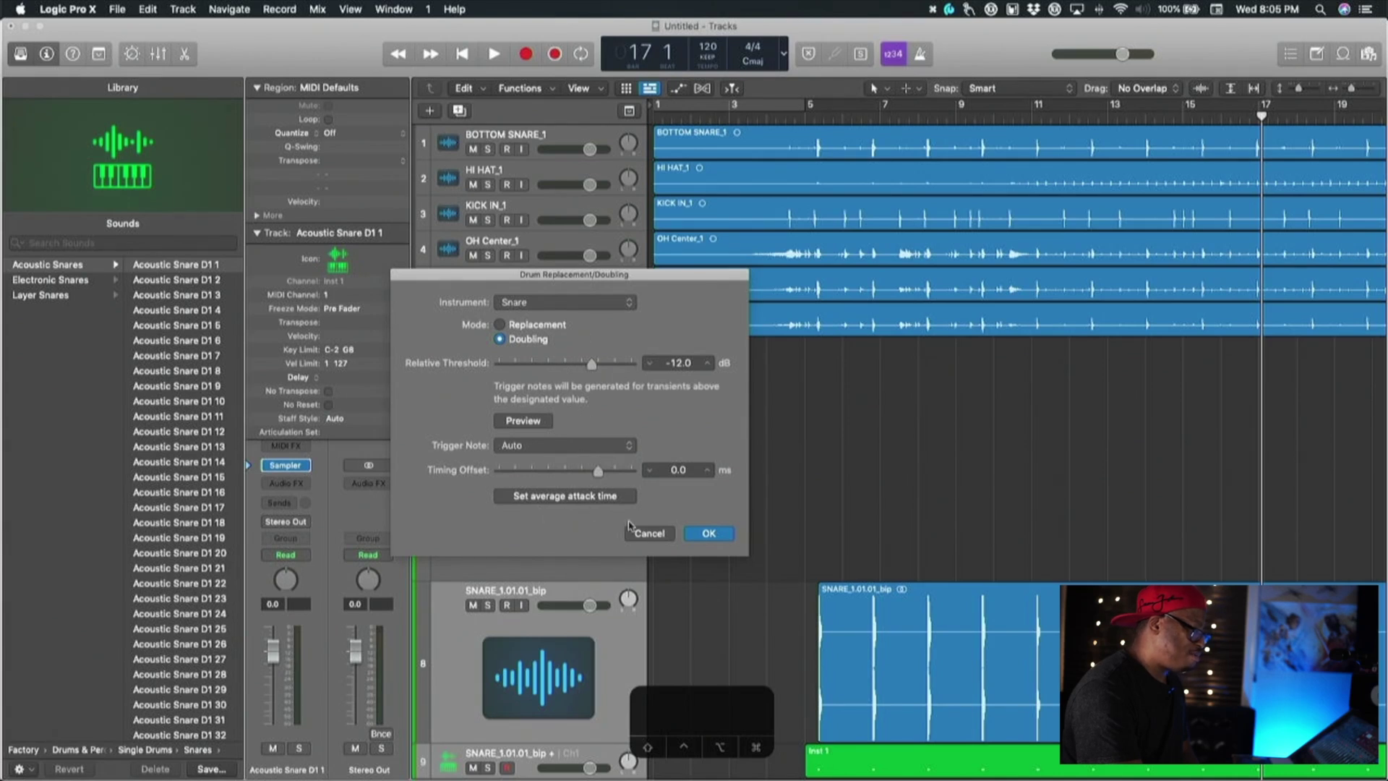
pyautogui.click(610, 446)
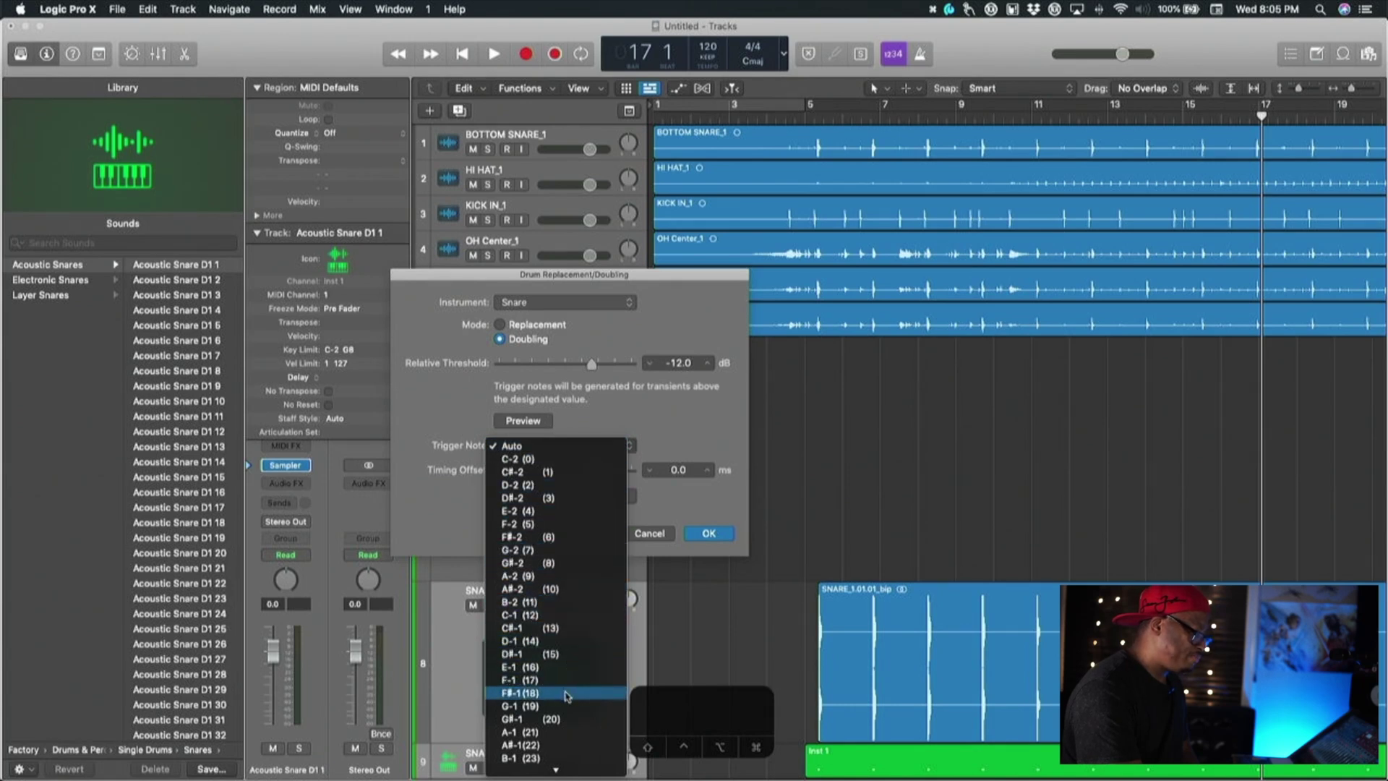
pyautogui.scroll(-5, 568, 637)
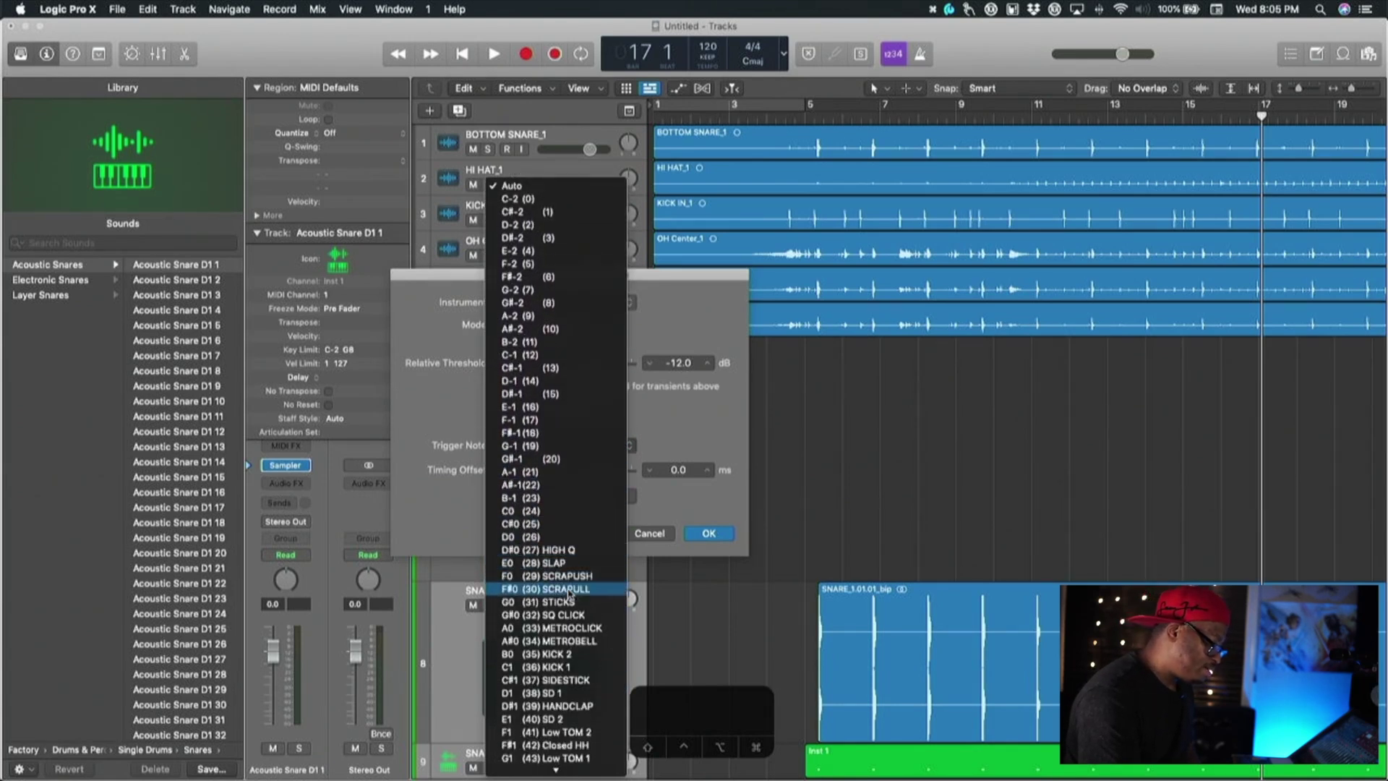
pyautogui.scroll(-8, 568, 594)
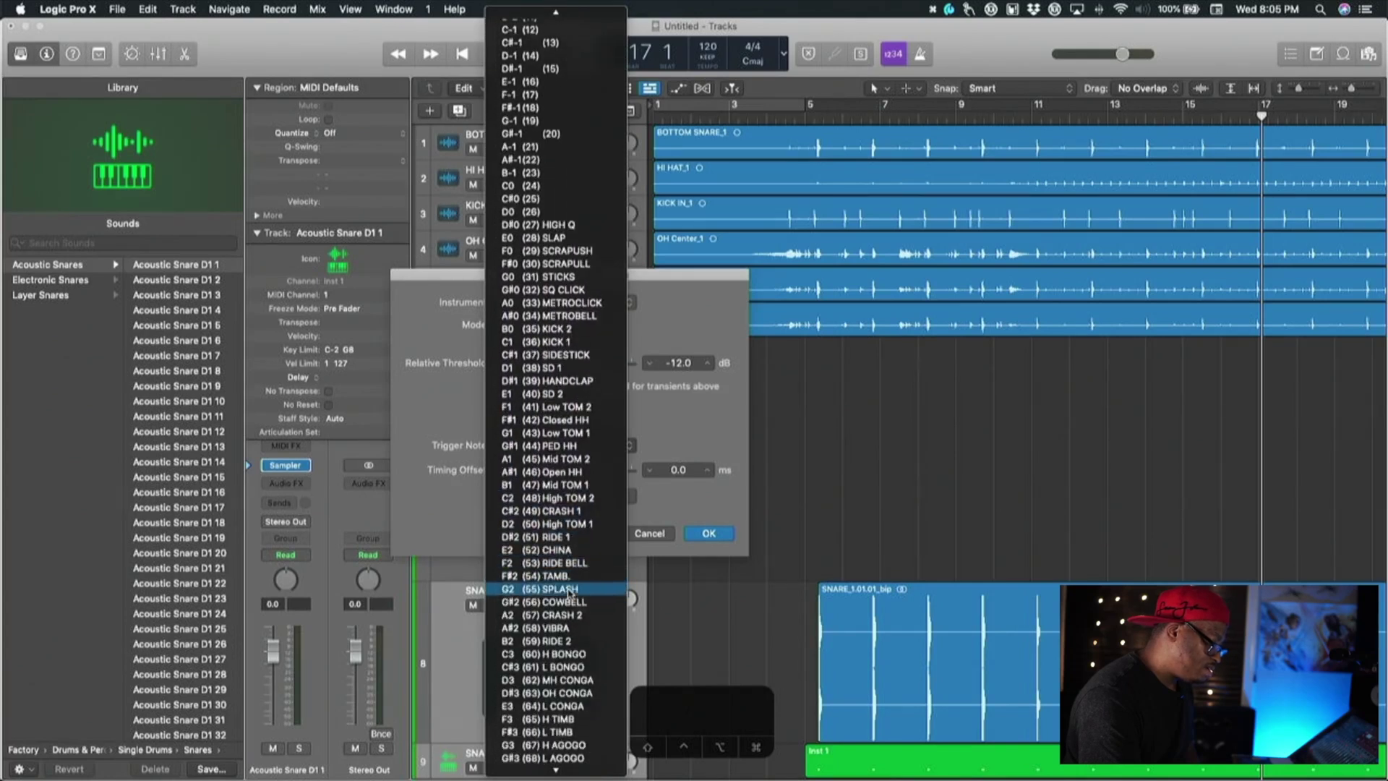
pyautogui.scroll(-3, 569, 595)
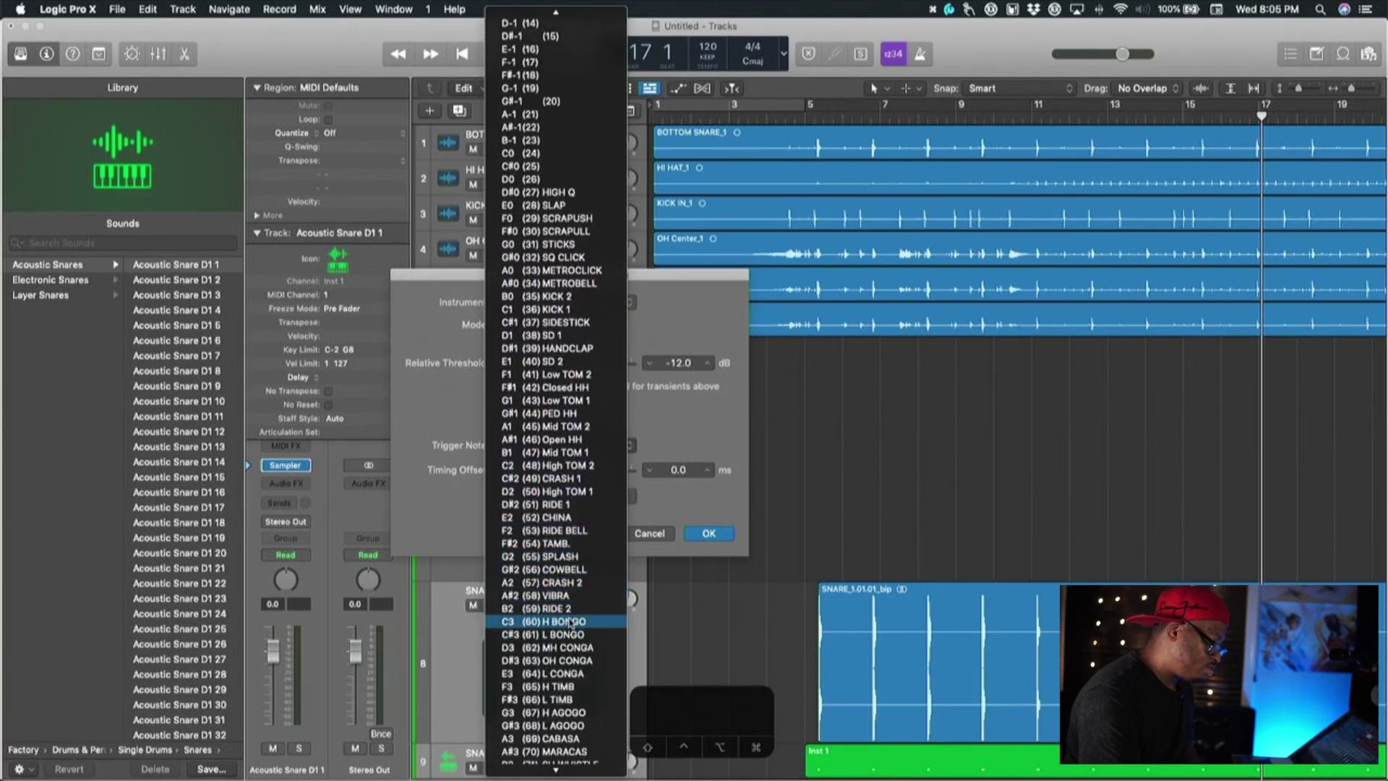
pyautogui.click(570, 623)
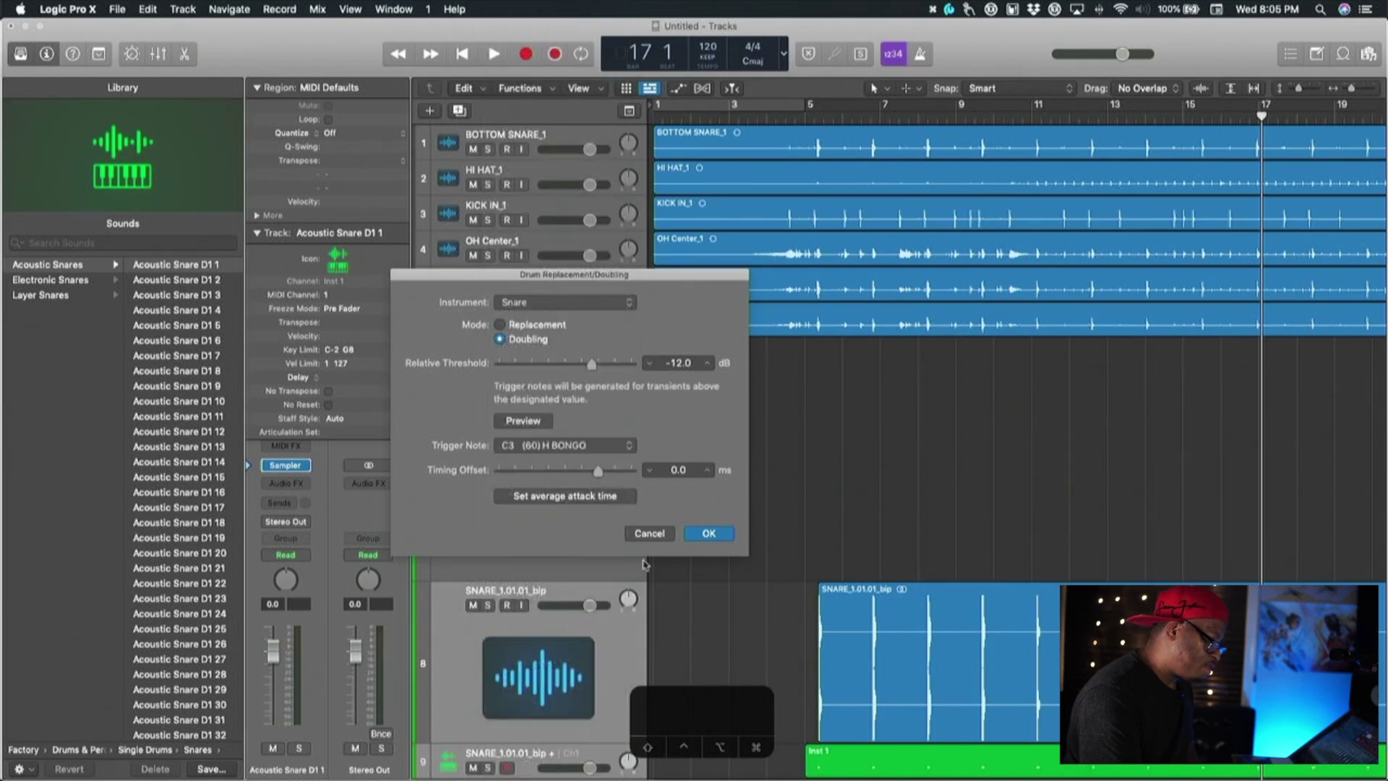
# Confirm the doubling to create the Inst 1 trigger track and select it
pyautogui.click(709, 534)
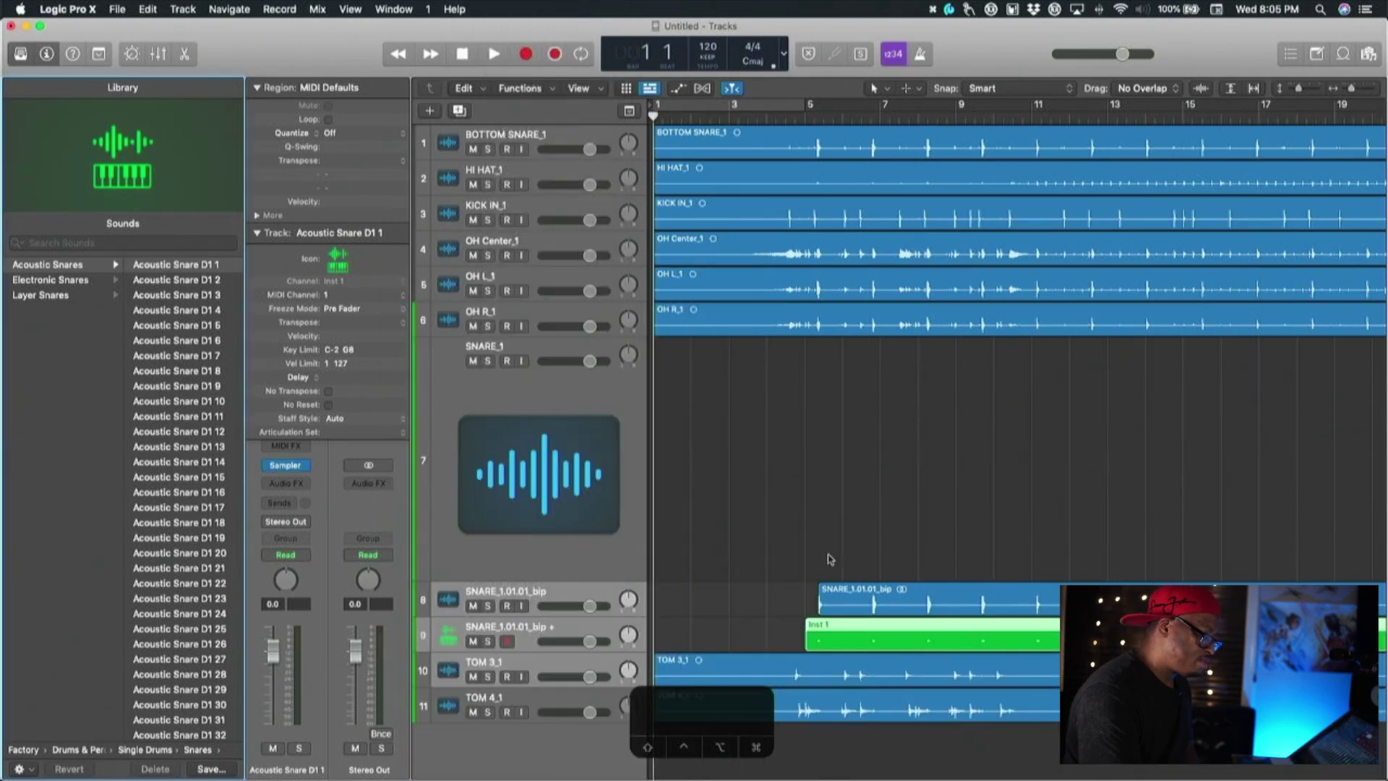
pyautogui.hscroll(5, 846, 561)
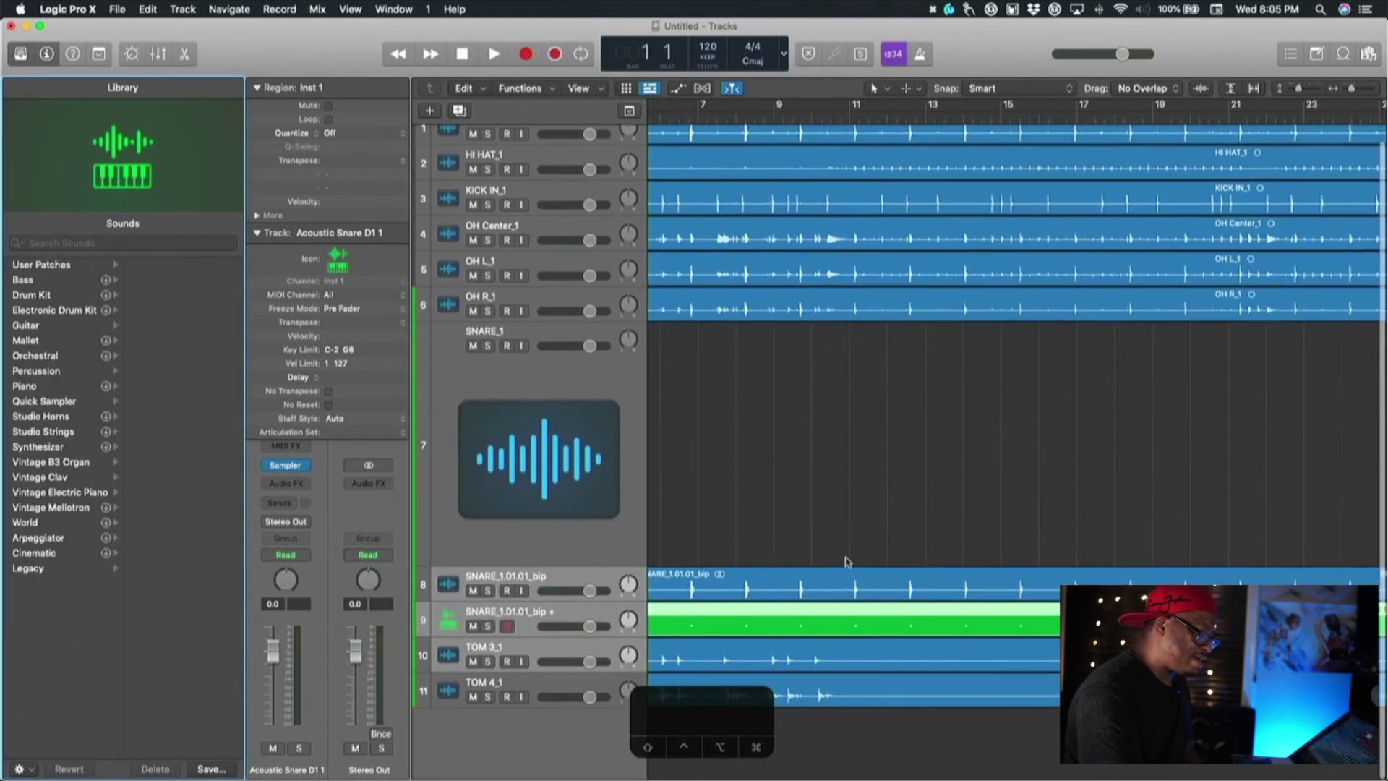
pyautogui.scroll(-5, 847, 561)
pyautogui.scroll(5, 848, 561)
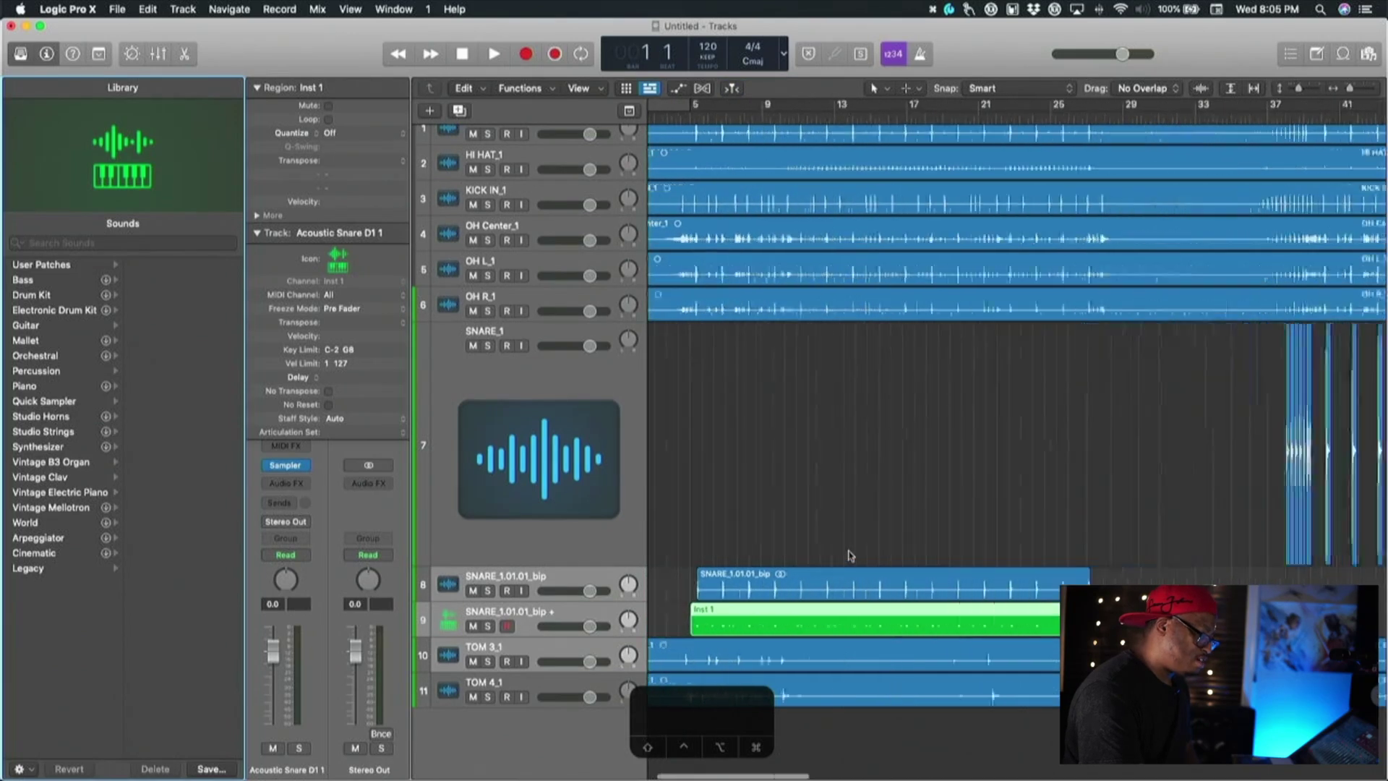
pyautogui.click(564, 571)
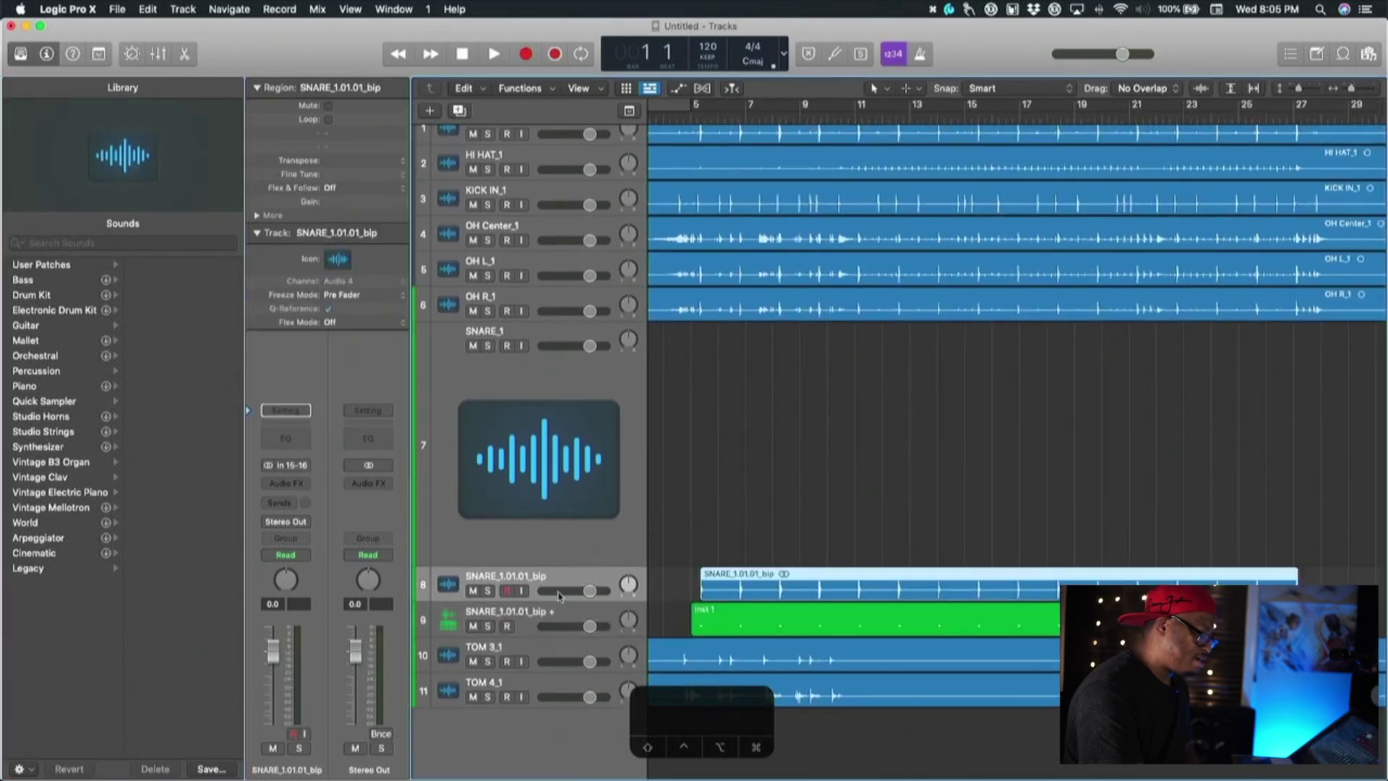
pyautogui.click(549, 615)
# Remove the Sampler from Inst 1, leaving its instrument slot at No Plug-in
pyautogui.moveTo(298, 466)
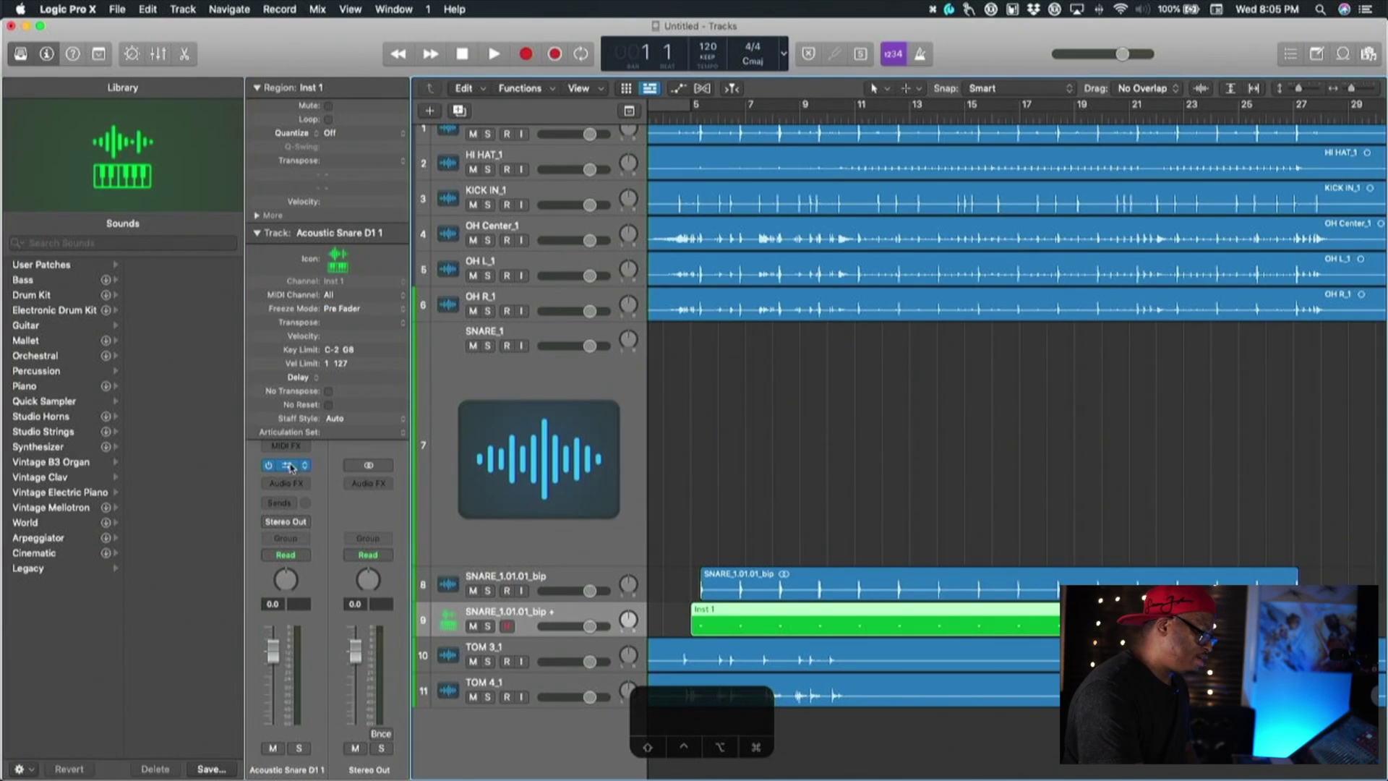
pyautogui.click(305, 466)
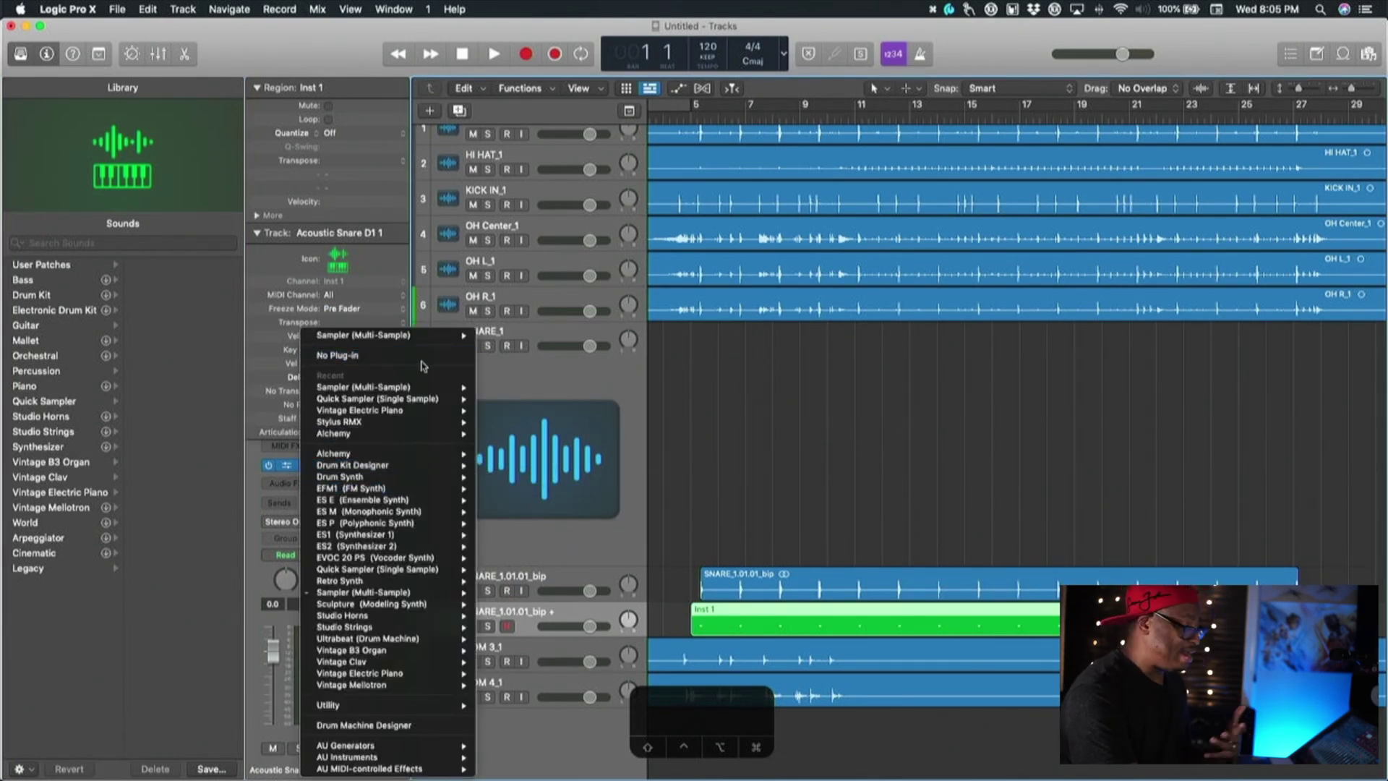
pyautogui.click(672, 500)
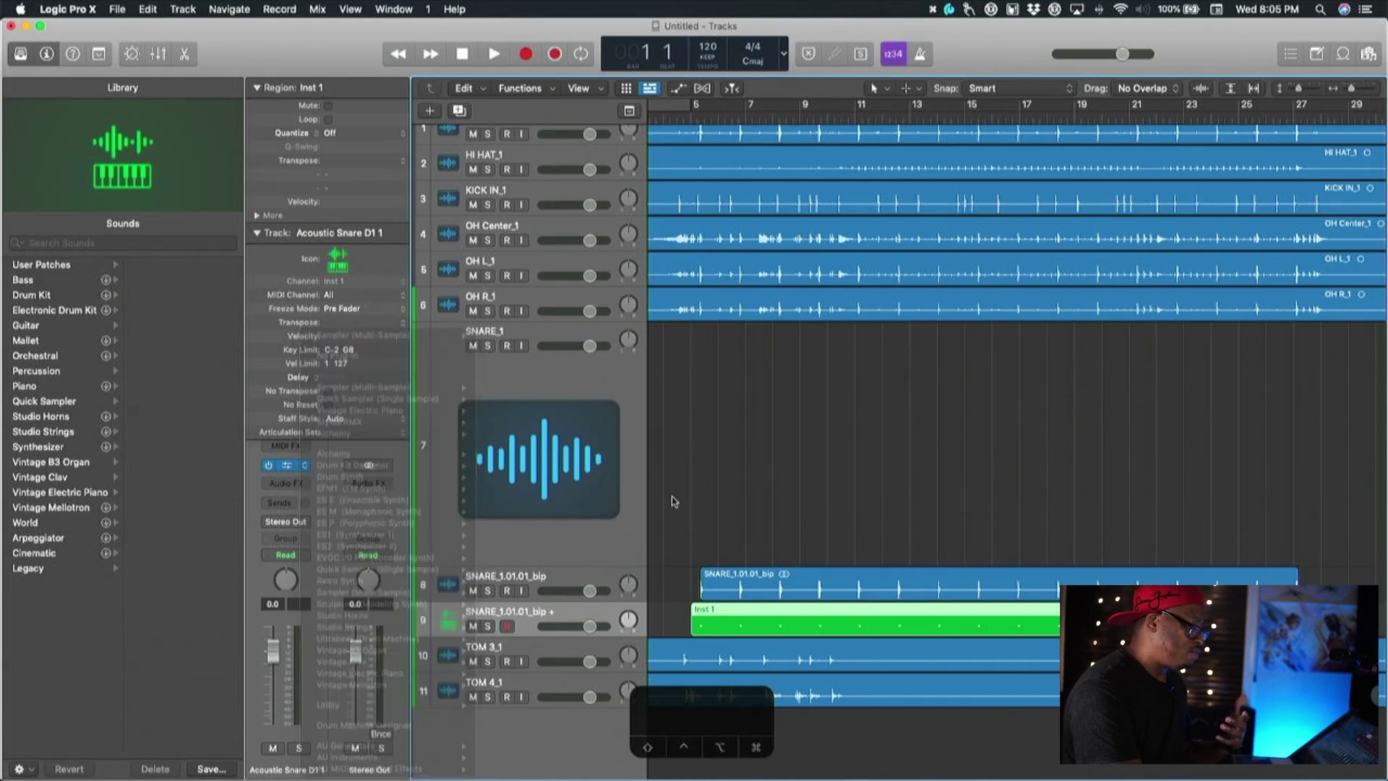
pyautogui.click(305, 466)
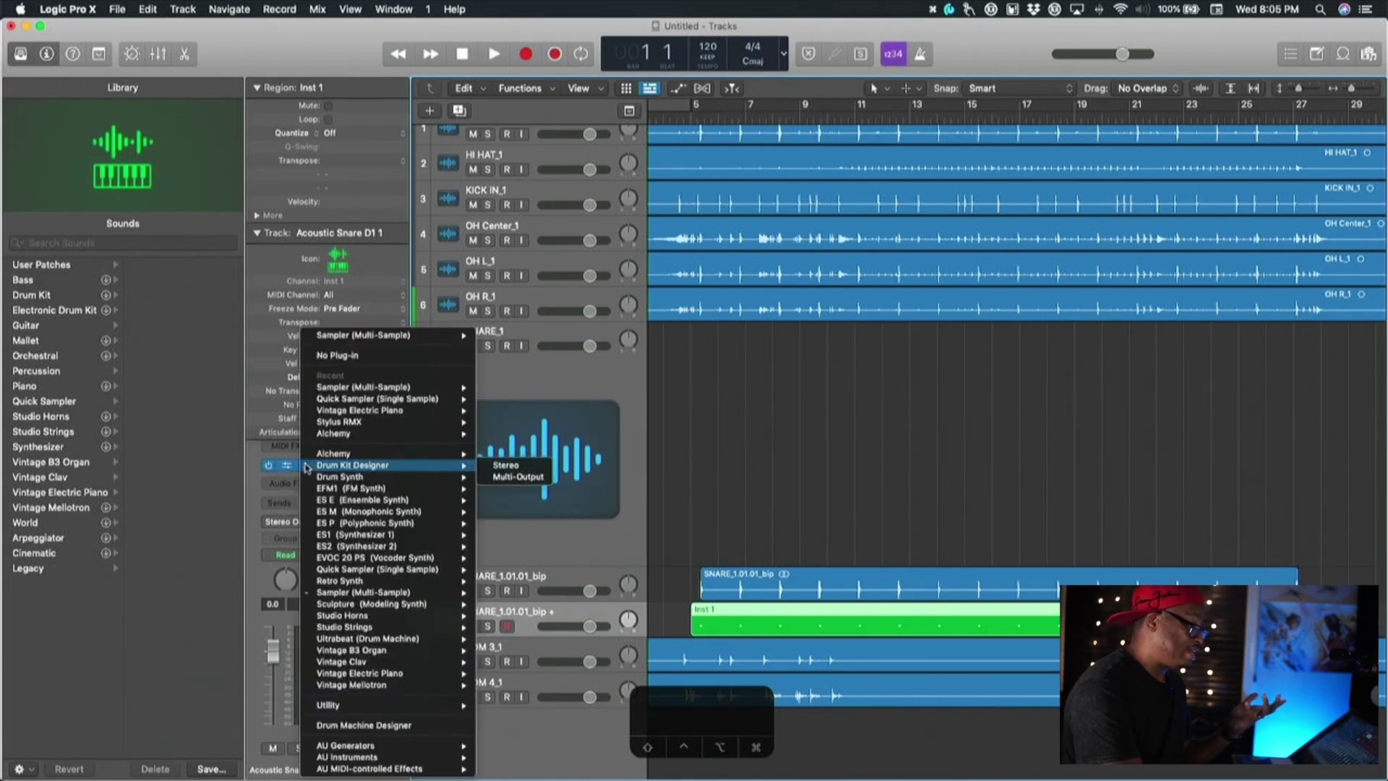
pyautogui.click(397, 356)
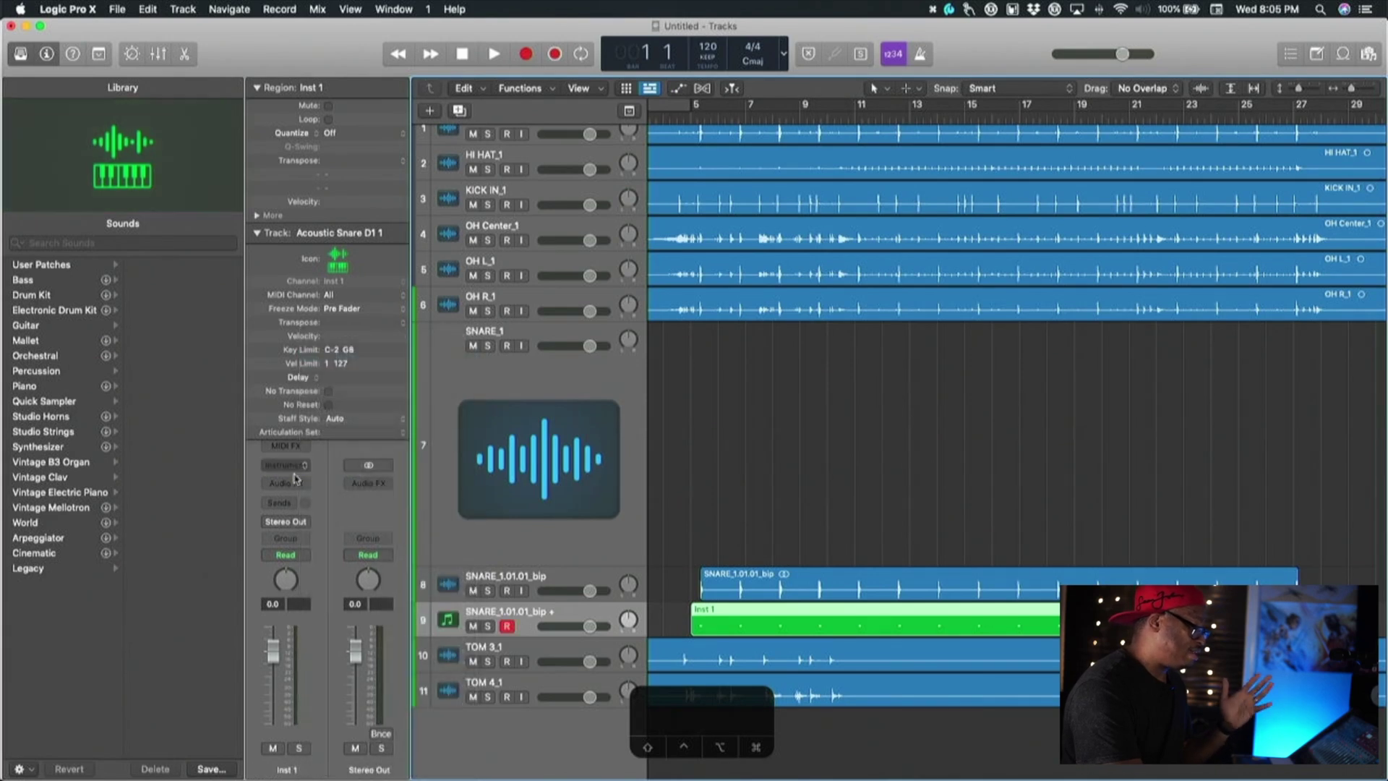
# Load an empty Quick Sampler into the Inst 1 instrument slot
pyautogui.click(301, 468)
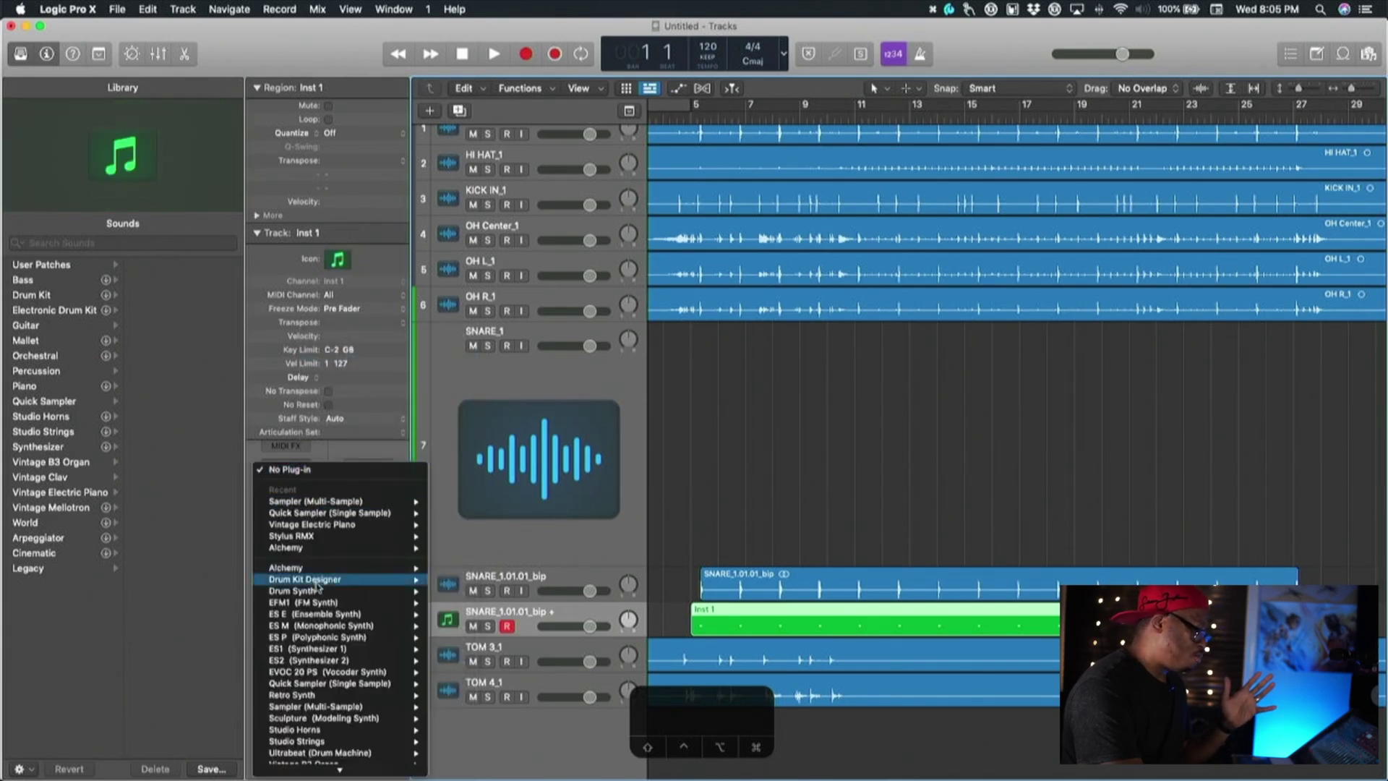
pyautogui.moveTo(325, 684)
pyautogui.click(457, 695)
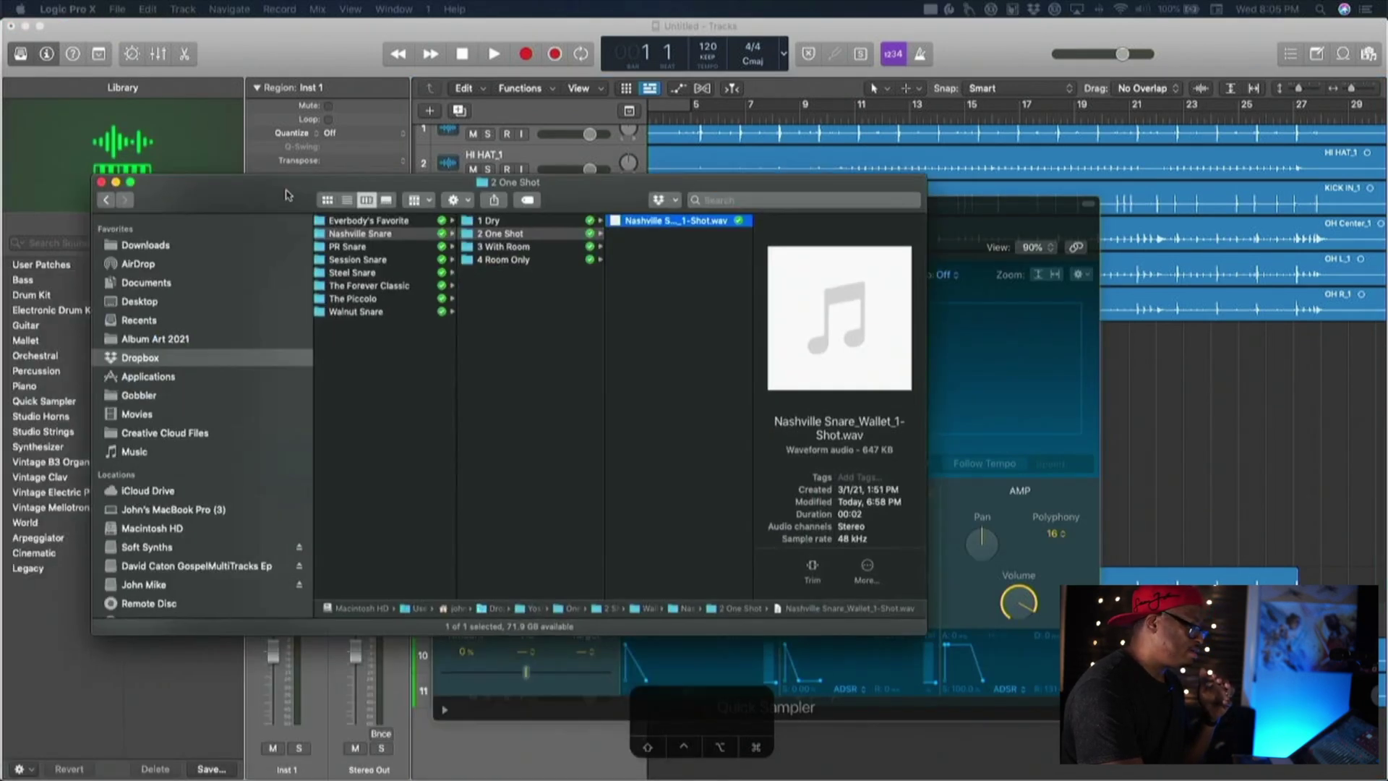
pyautogui.moveTo(275, 212); pyautogui.dragTo(557, 416)
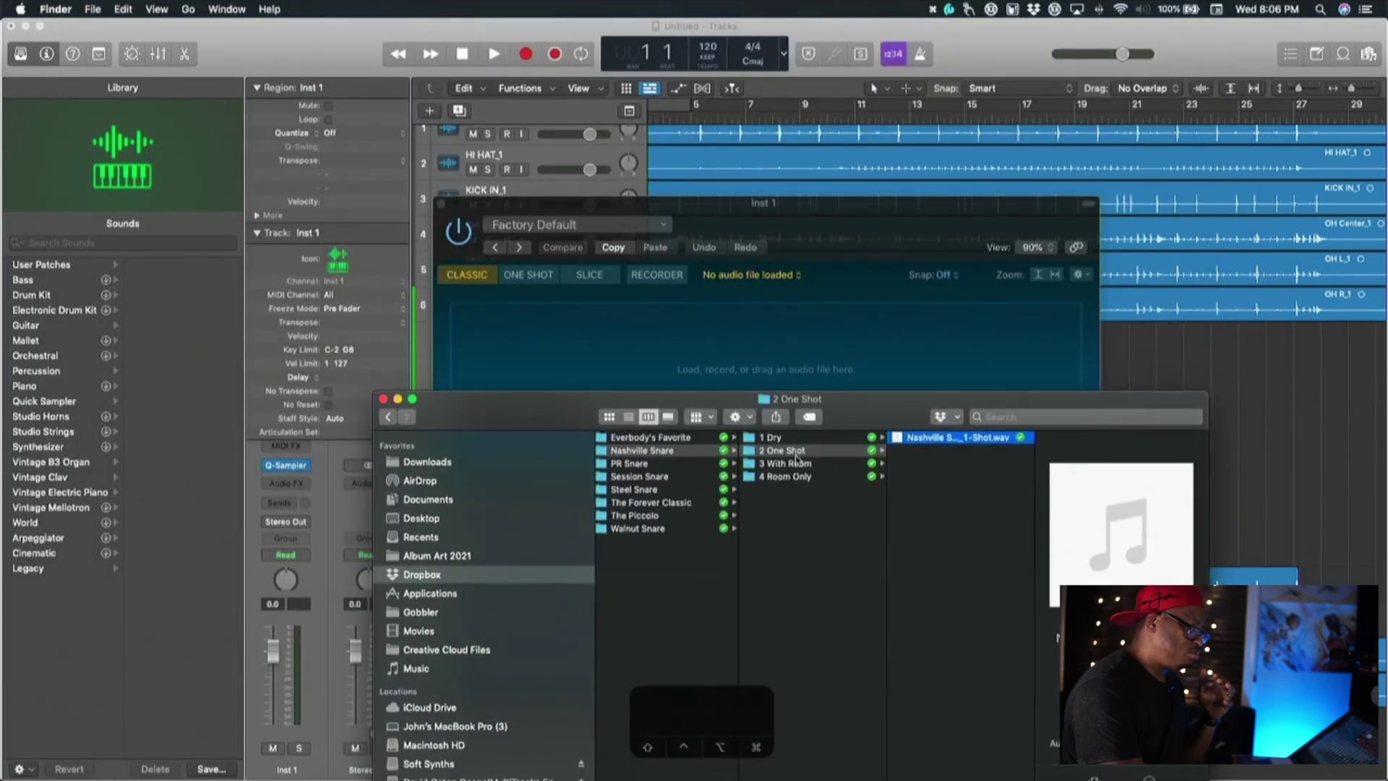
# Drag Nashville Snare_Wallet_1-Shot.wav from the 2 One Shot folder into Quick Sampler
pyautogui.click(796, 453)
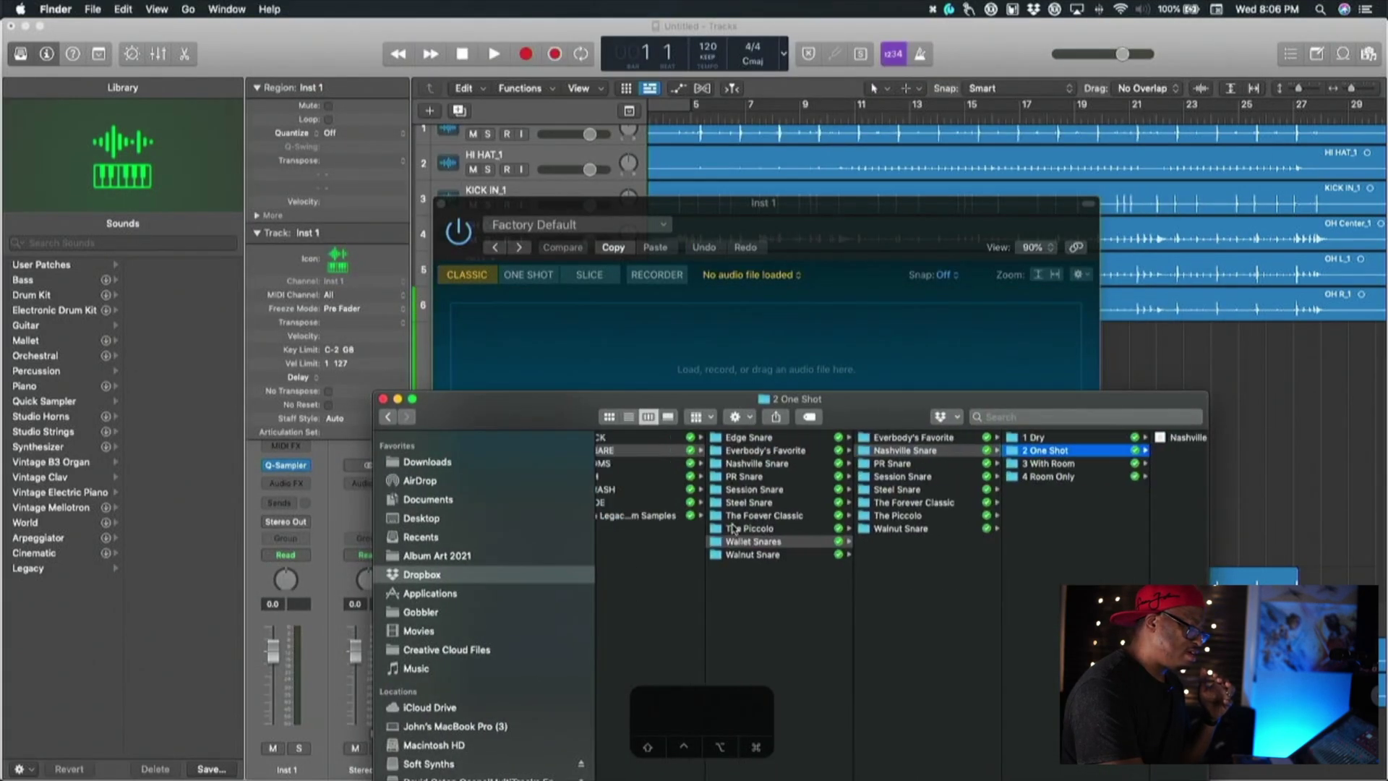
pyautogui.hscroll(3, 734, 528)
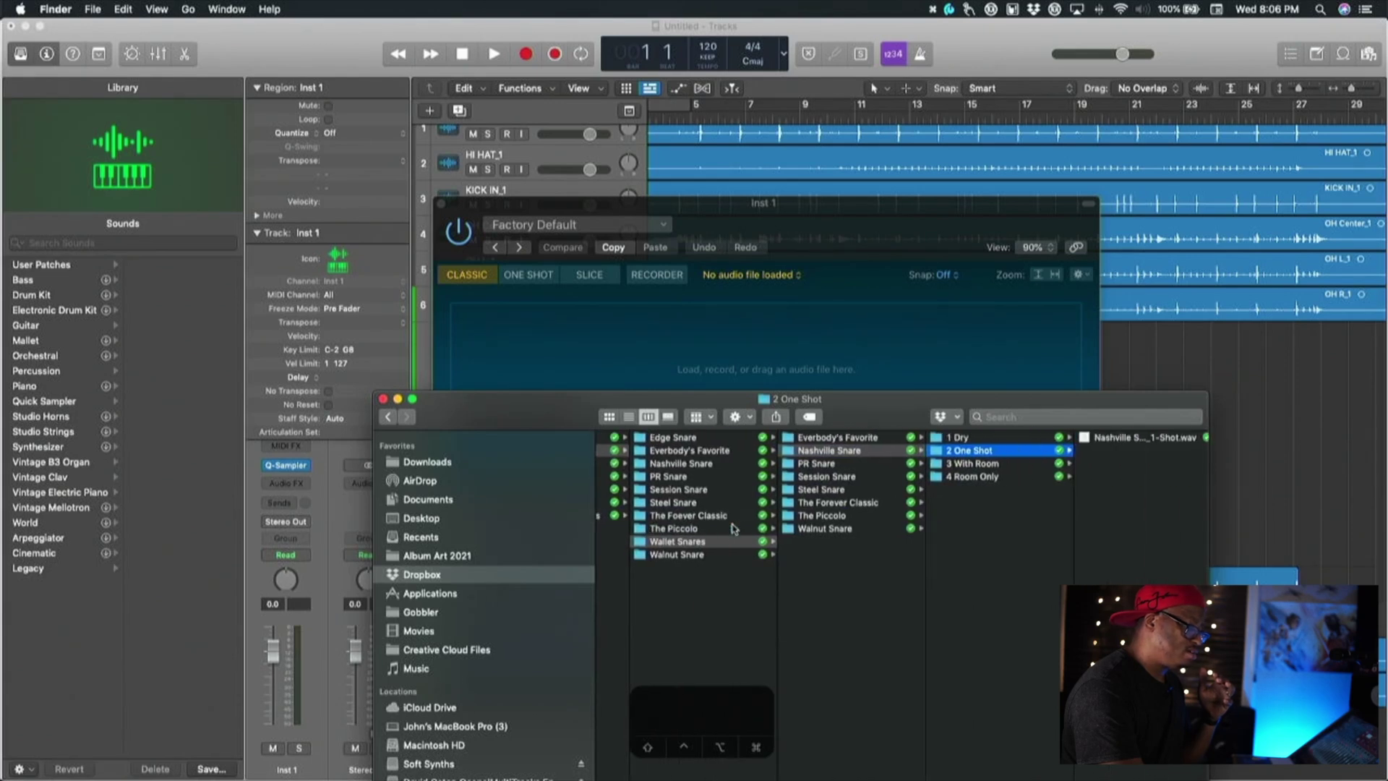
pyautogui.hscroll(3, 734, 528)
pyautogui.click(889, 437)
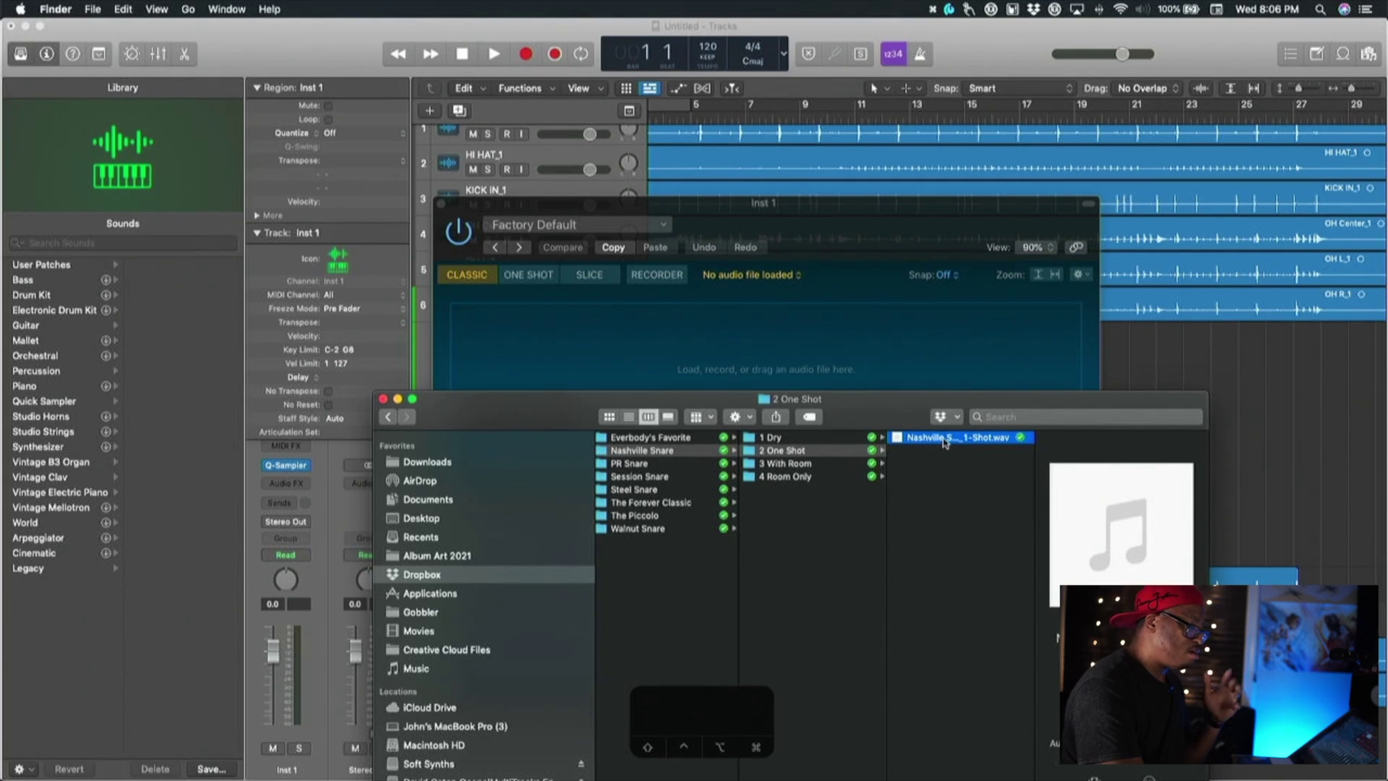
pyautogui.moveTo(883, 415); pyautogui.dragTo(681, 364)
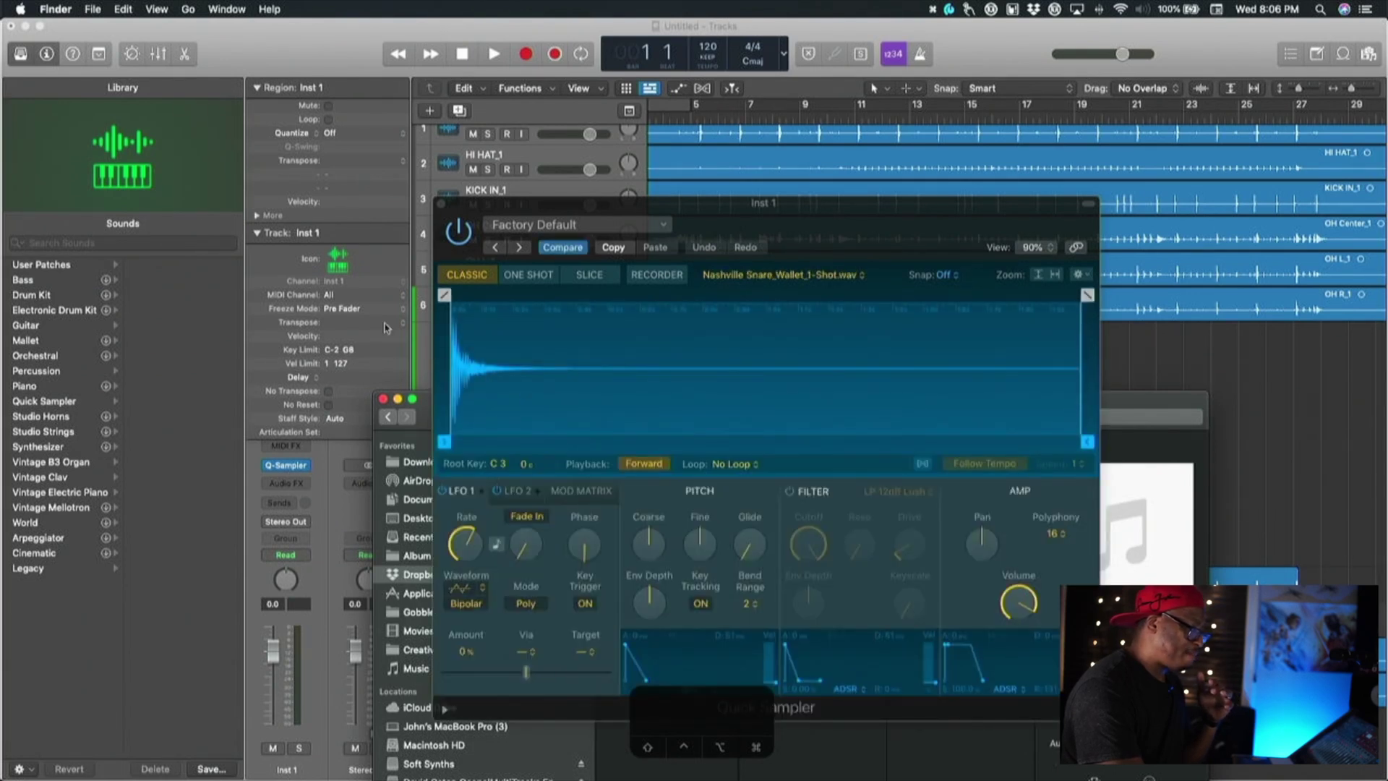
# Close Quick Sampler and play the song, soloing the trigger and bounced snare tracks in turn
pyautogui.click(443, 206)
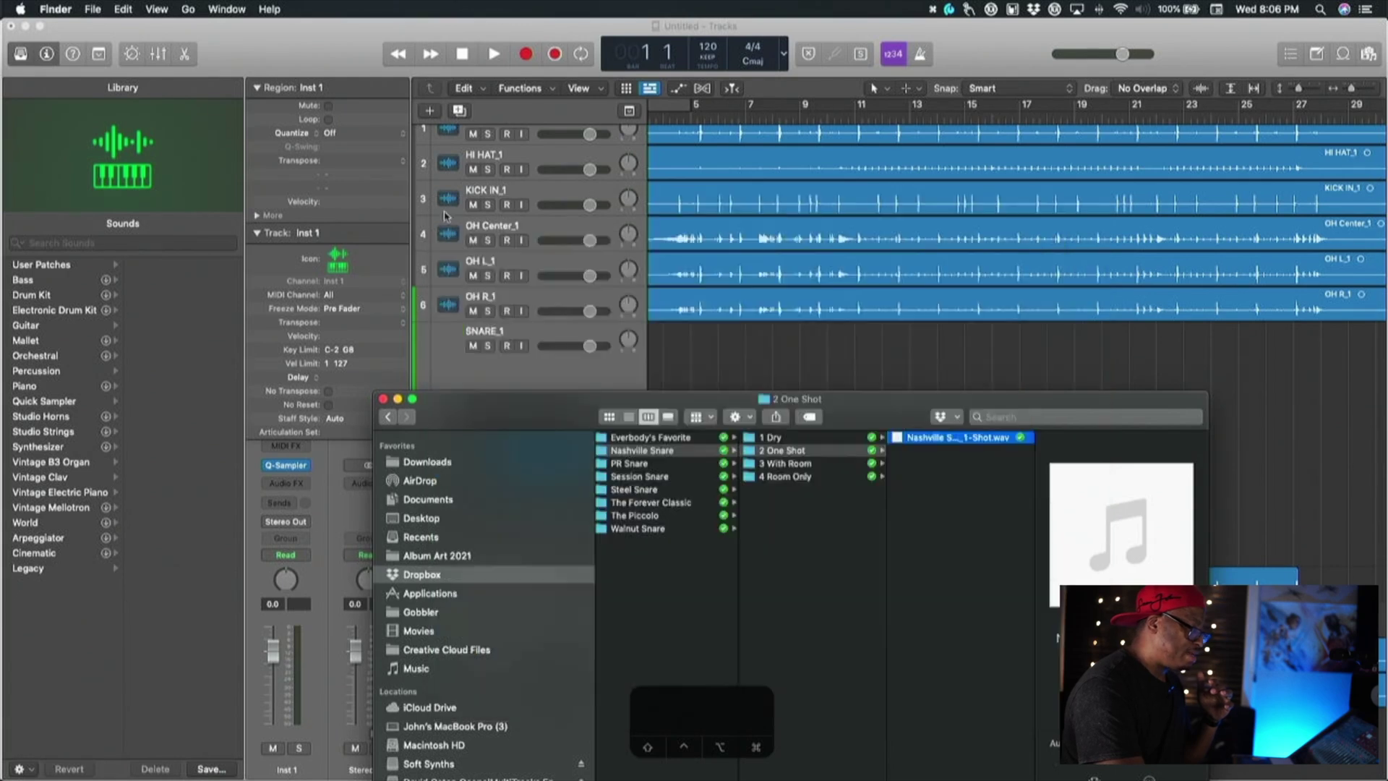
pyautogui.click(591, 377)
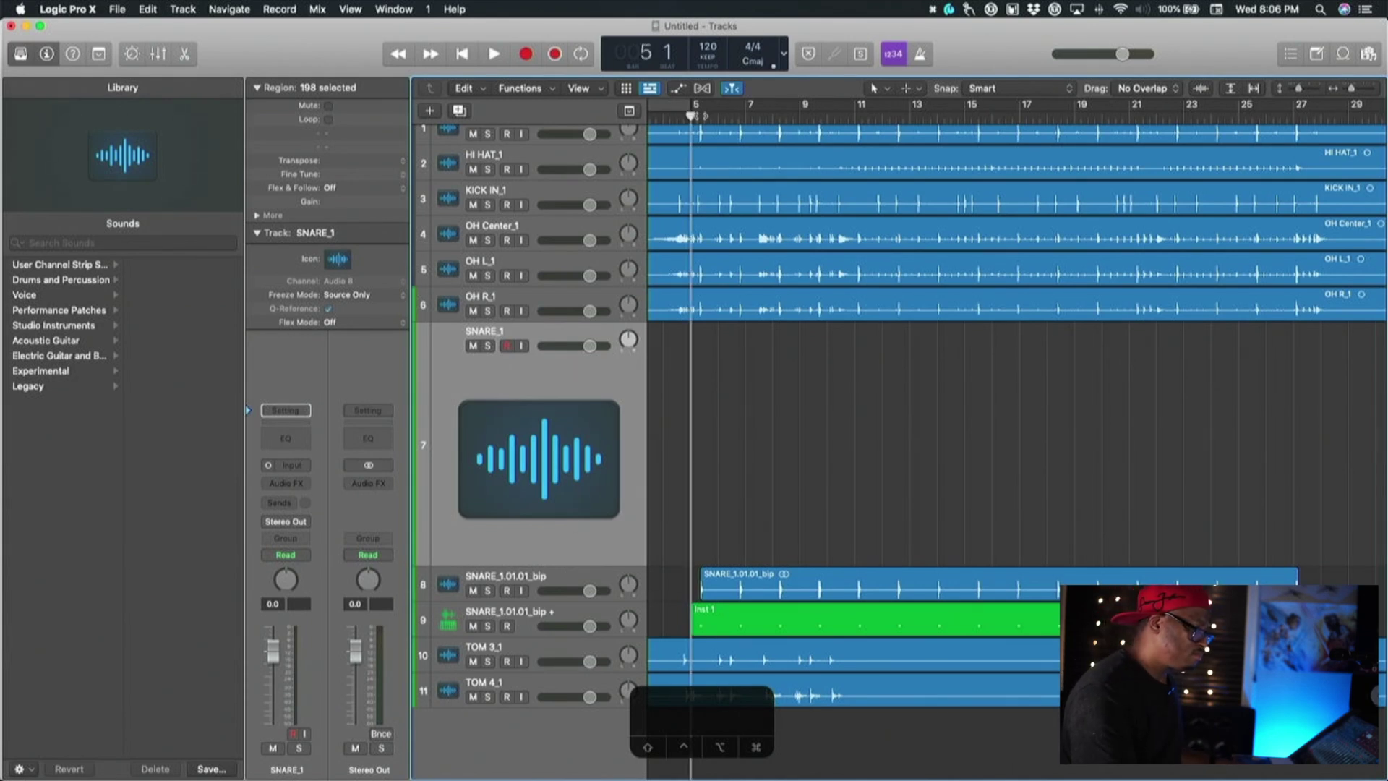
pyautogui.press('space')
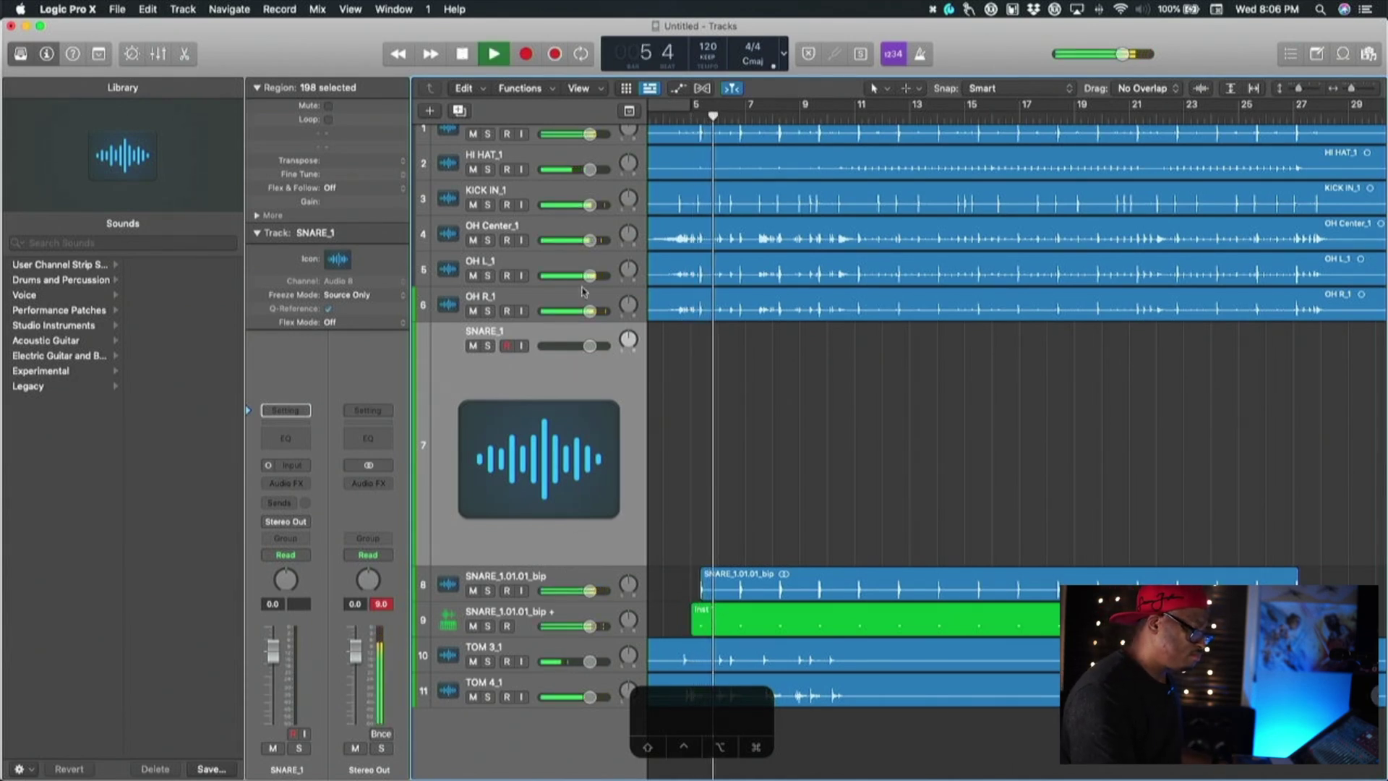
pyautogui.click(488, 626)
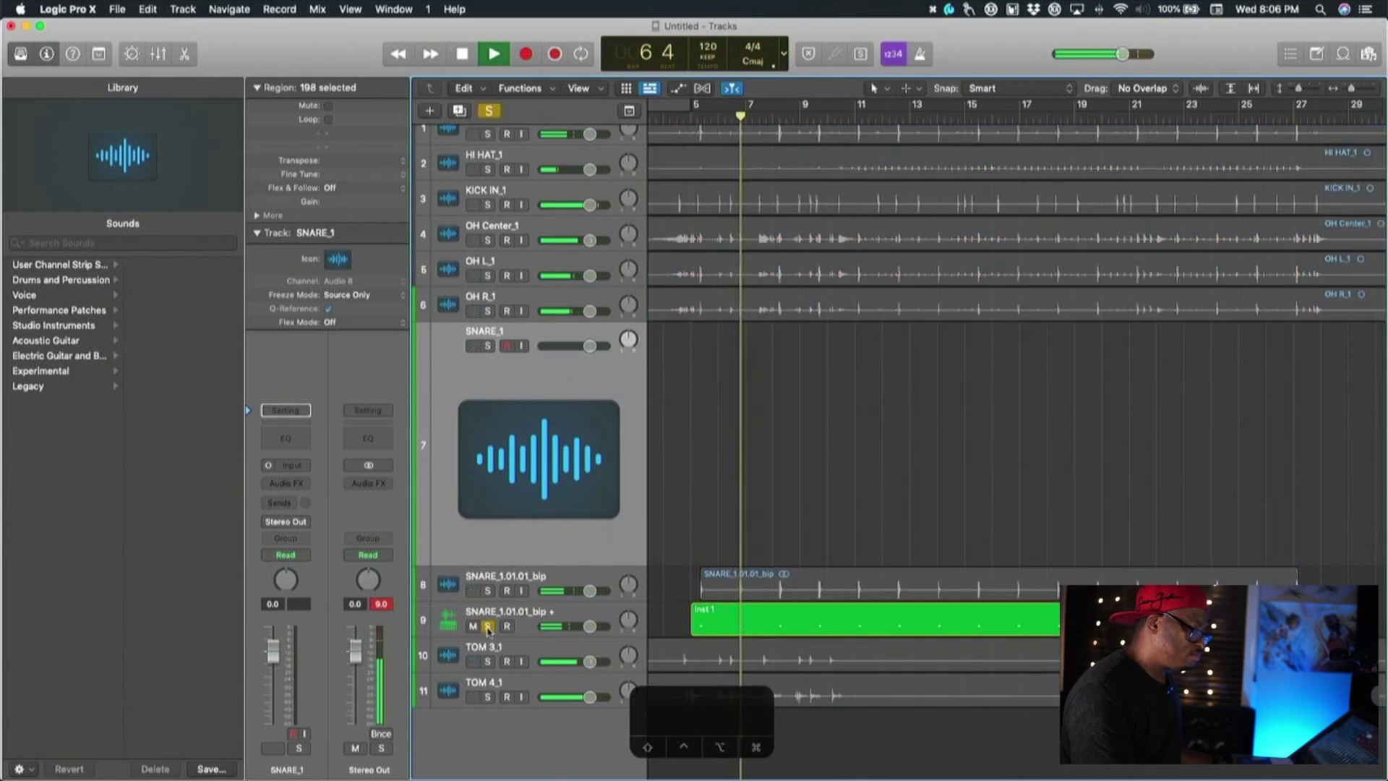
pyautogui.click(488, 626)
pyautogui.click(488, 590)
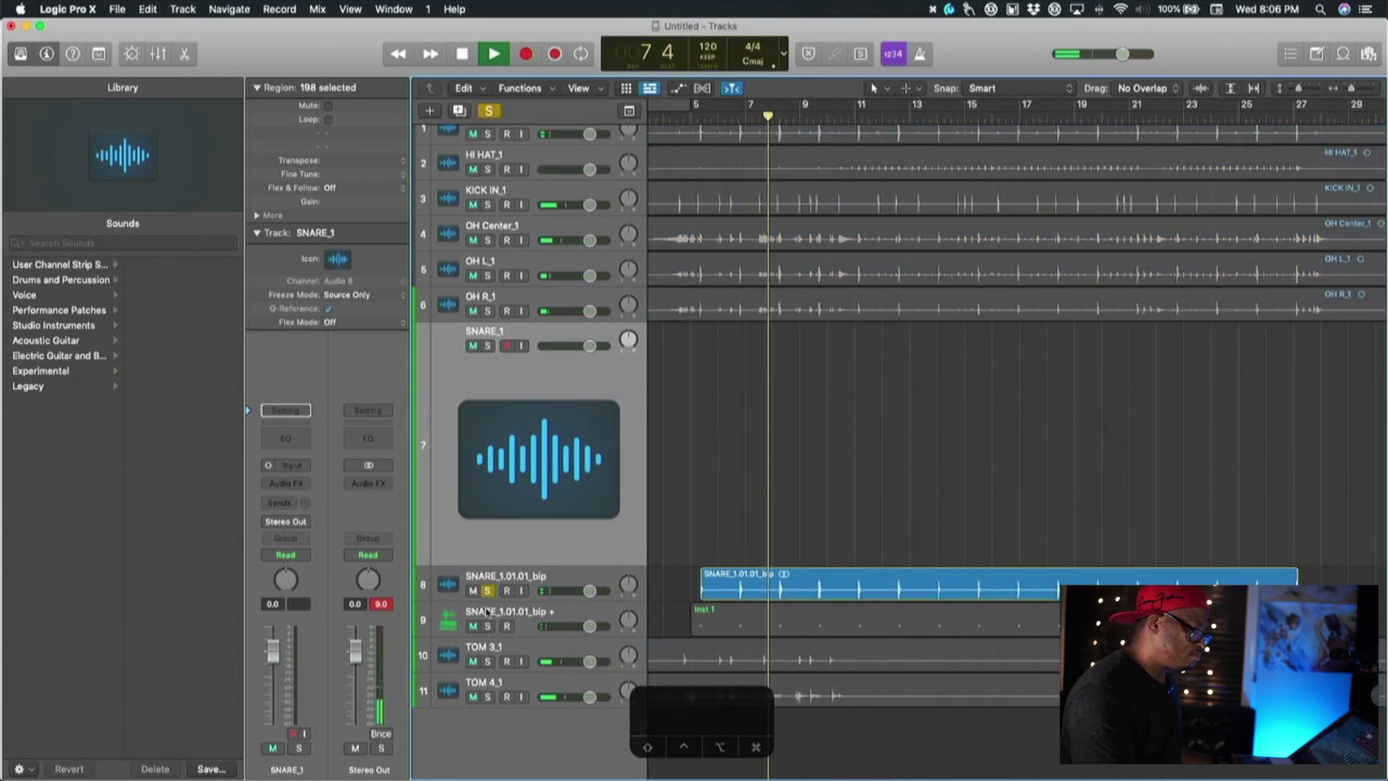
pyautogui.click(488, 591)
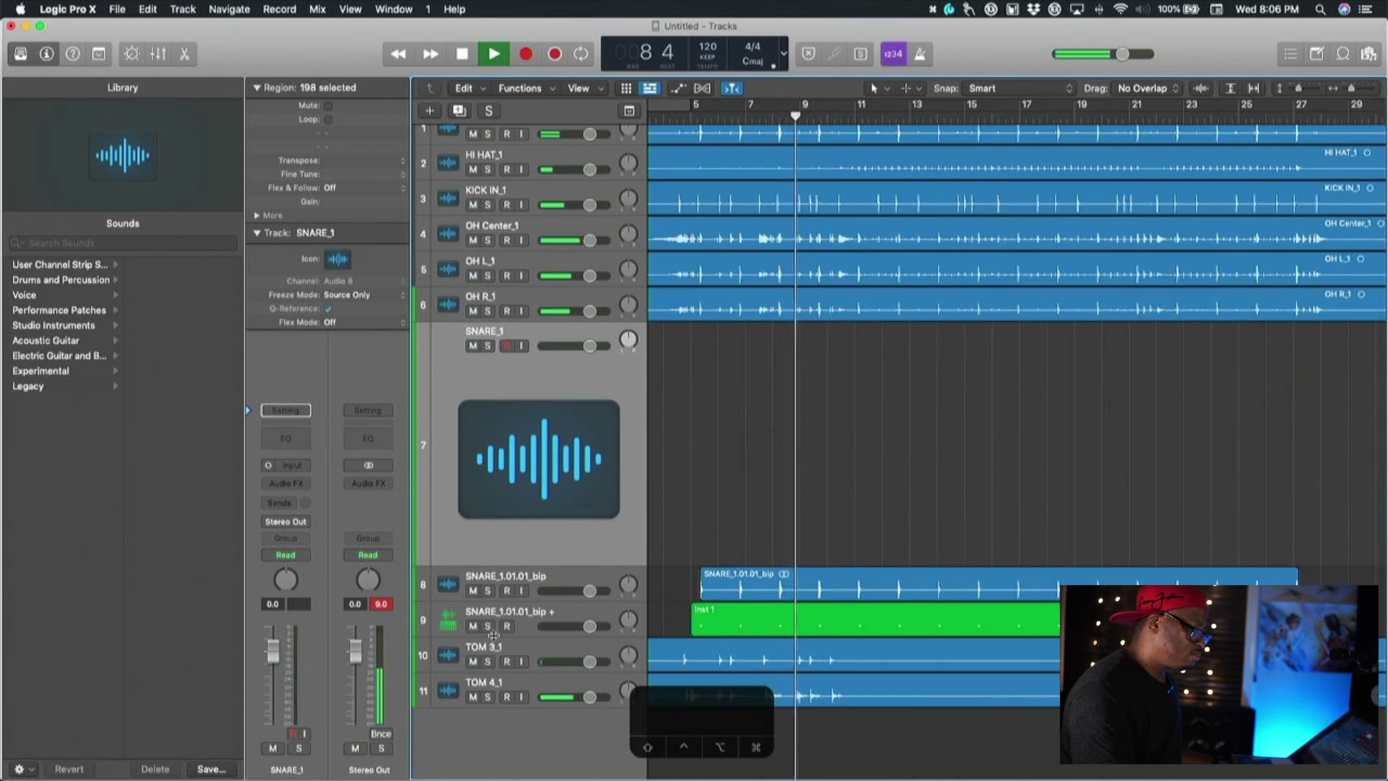
# Raise the trigger track's volume to +5.6 dB and toggle its mute to compare
pyautogui.scroll(2, 824, 521)
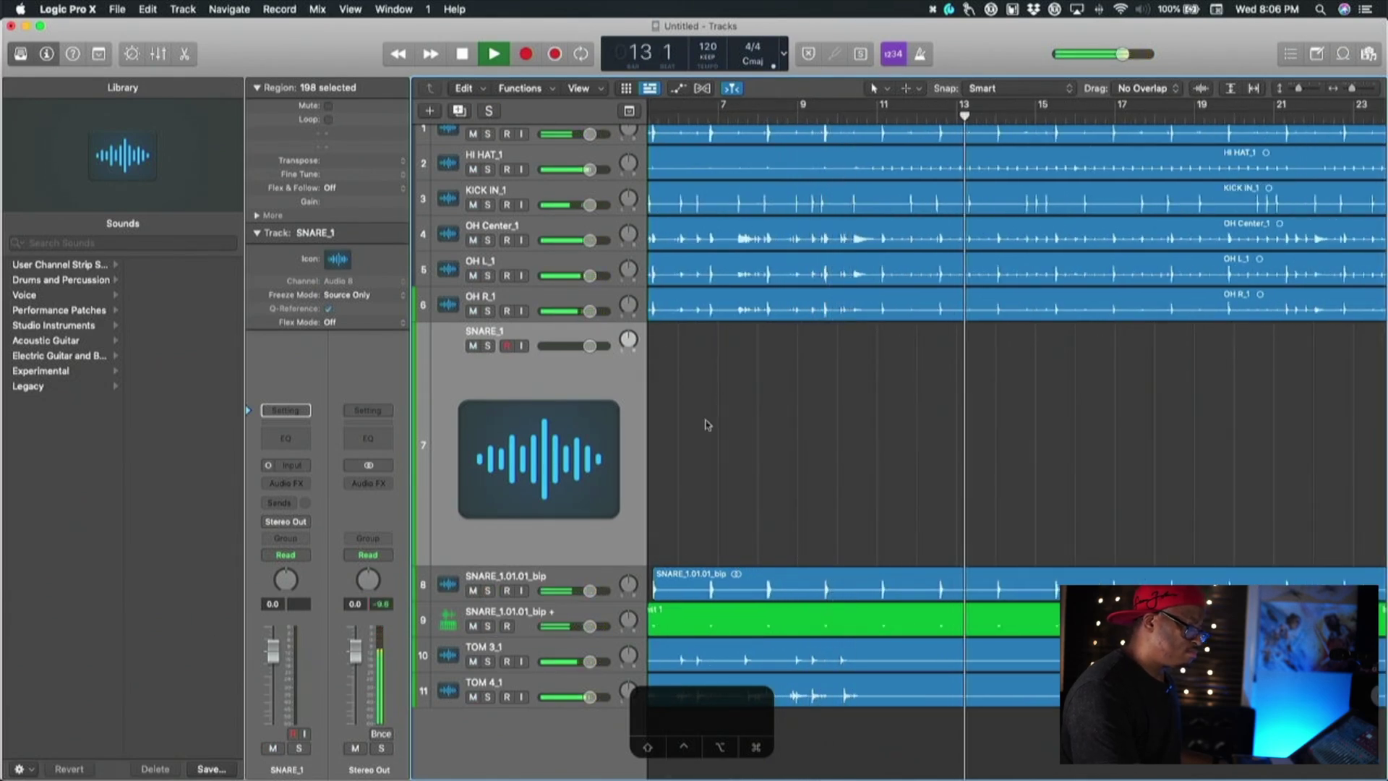
pyautogui.moveTo(590, 626); pyautogui.dragTo(584, 591)
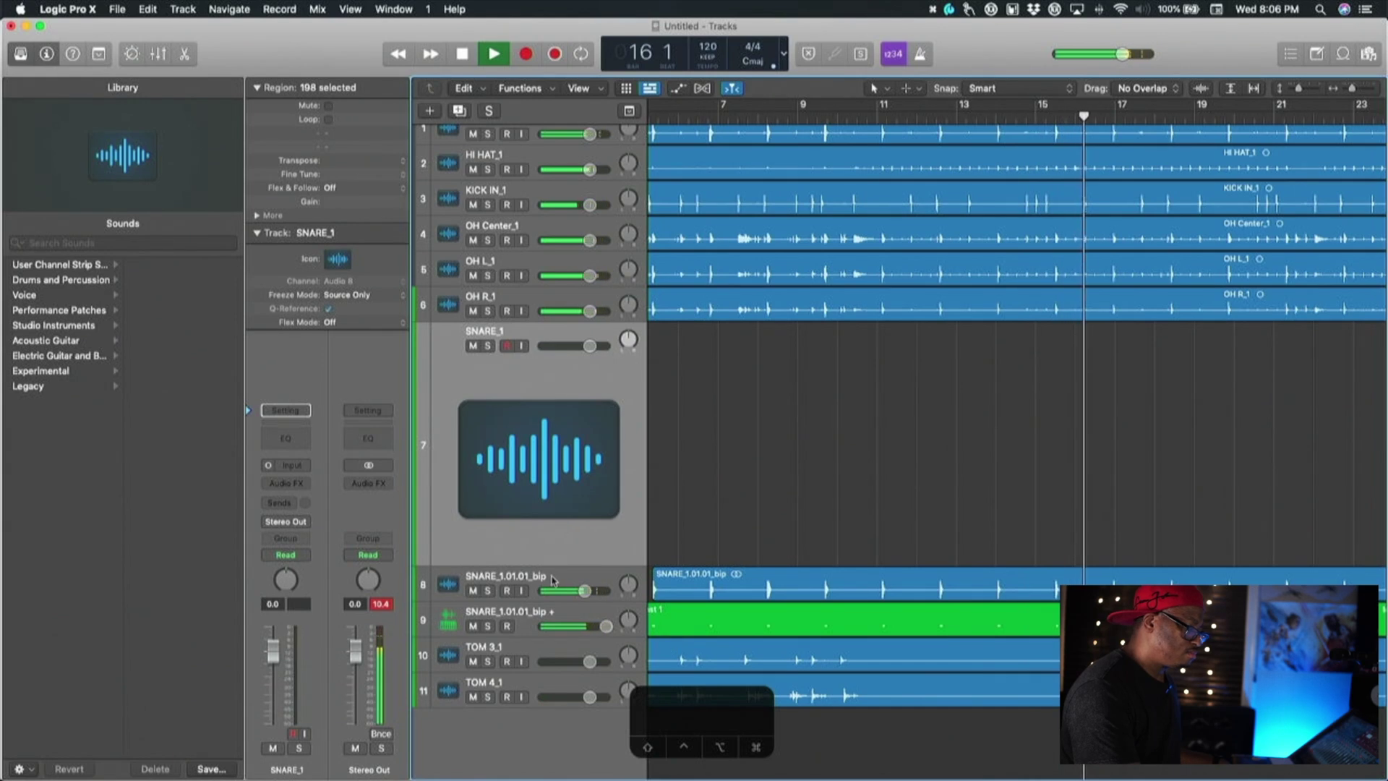
pyautogui.hscroll(2, 888, 586)
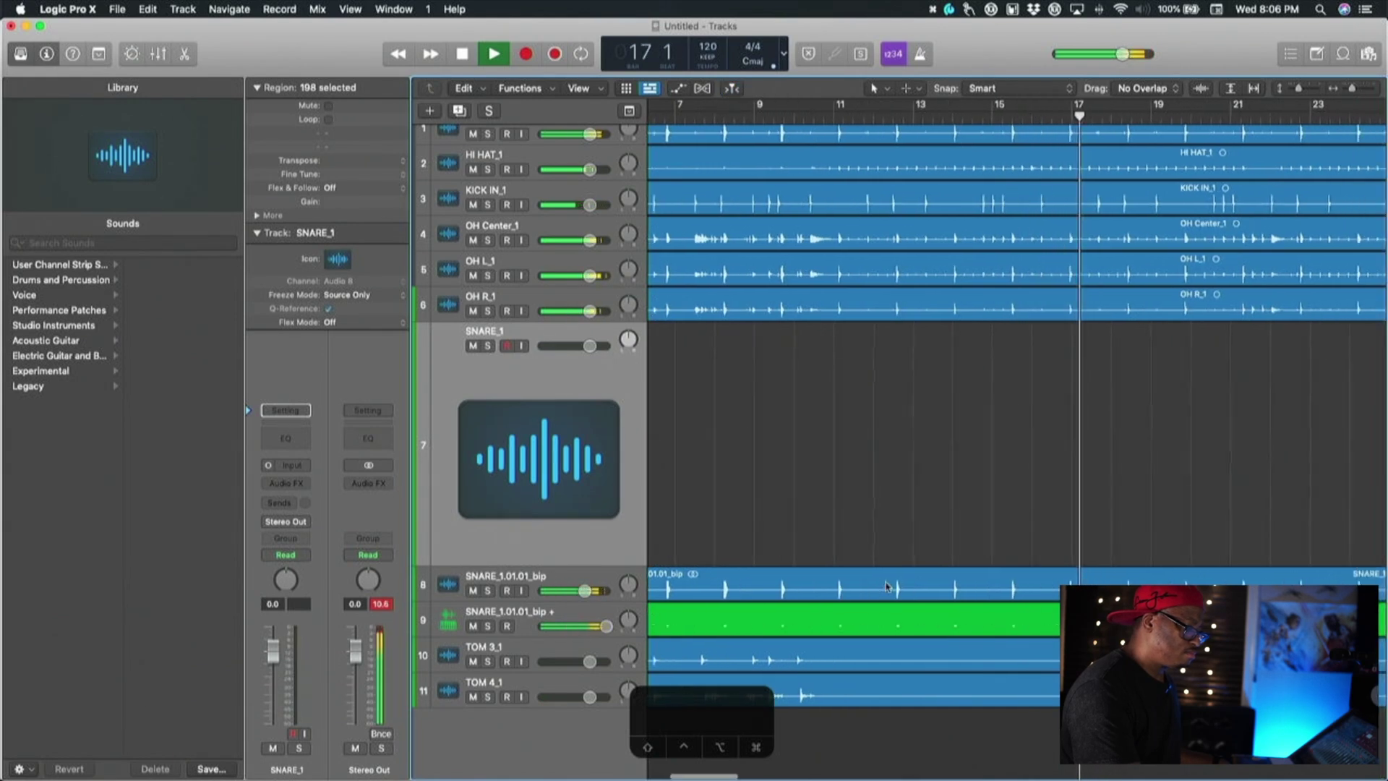
pyautogui.click(473, 626)
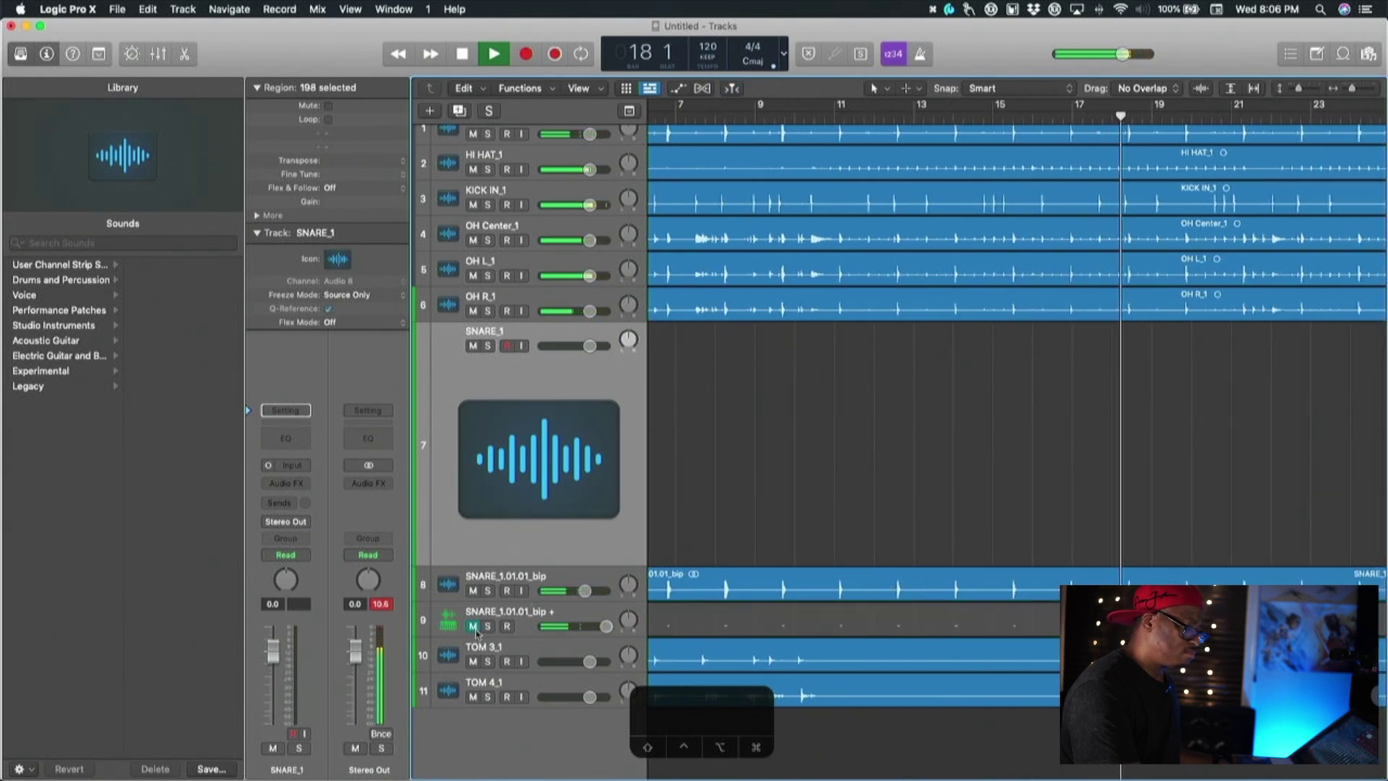
pyautogui.click(473, 626)
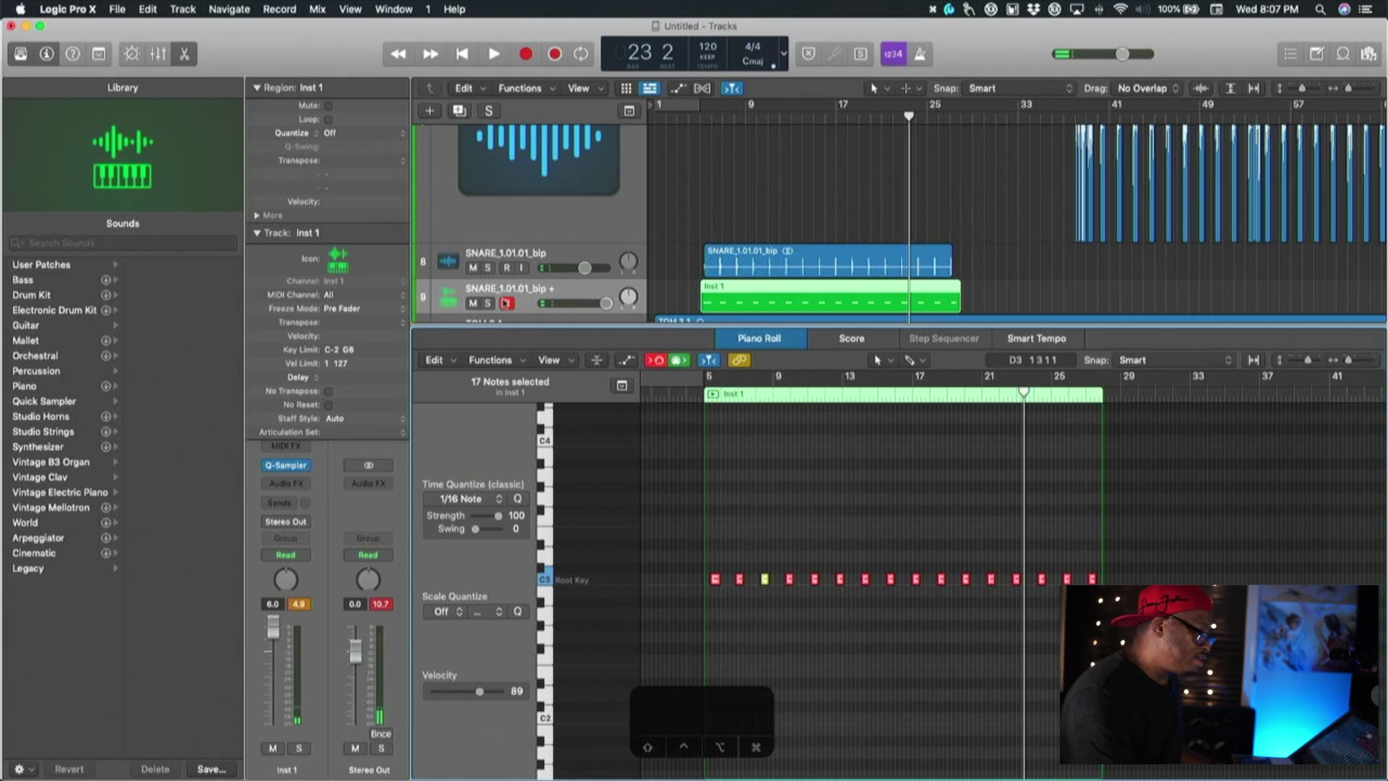
# Add duplicate sampler track 10 and paste a copy of the Inst 1 region onto it at bar 5
pyautogui.click(518, 287)
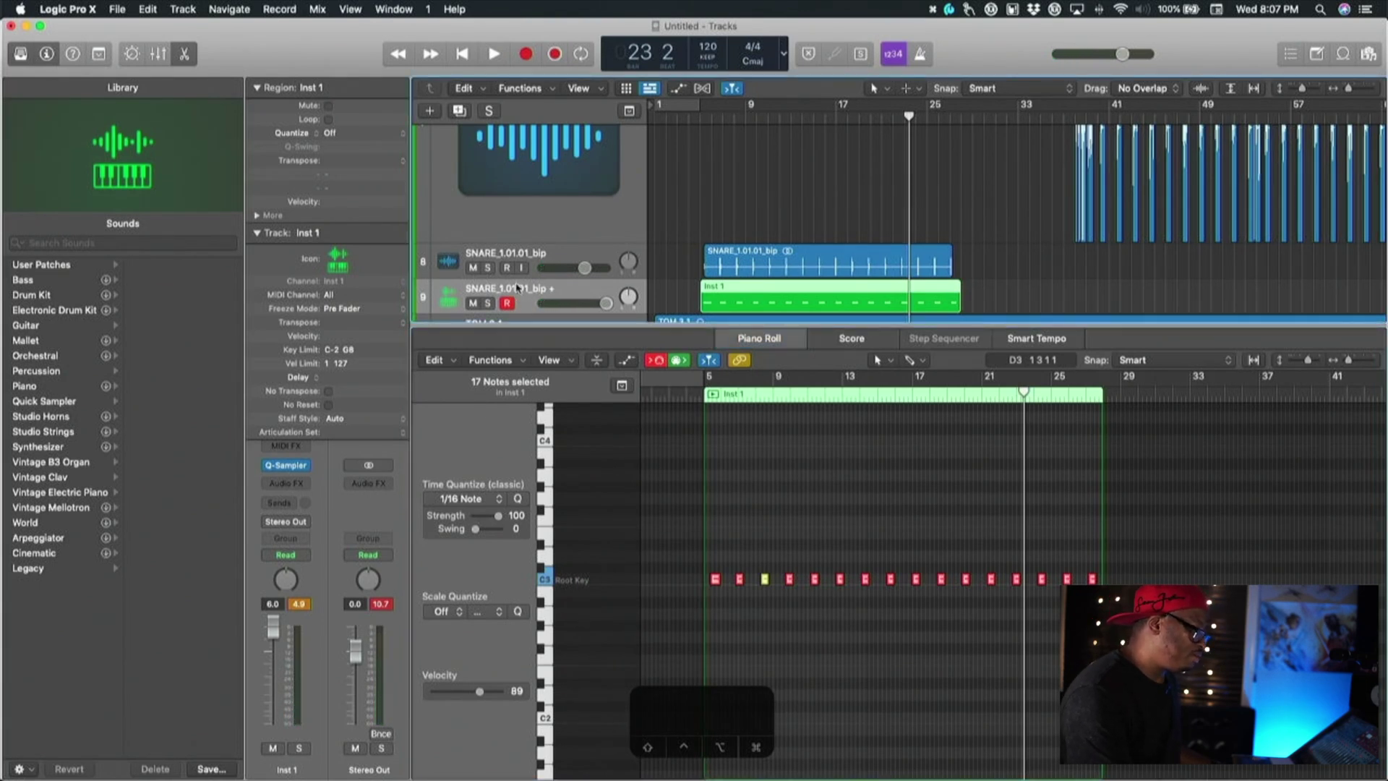
pyautogui.click(460, 110)
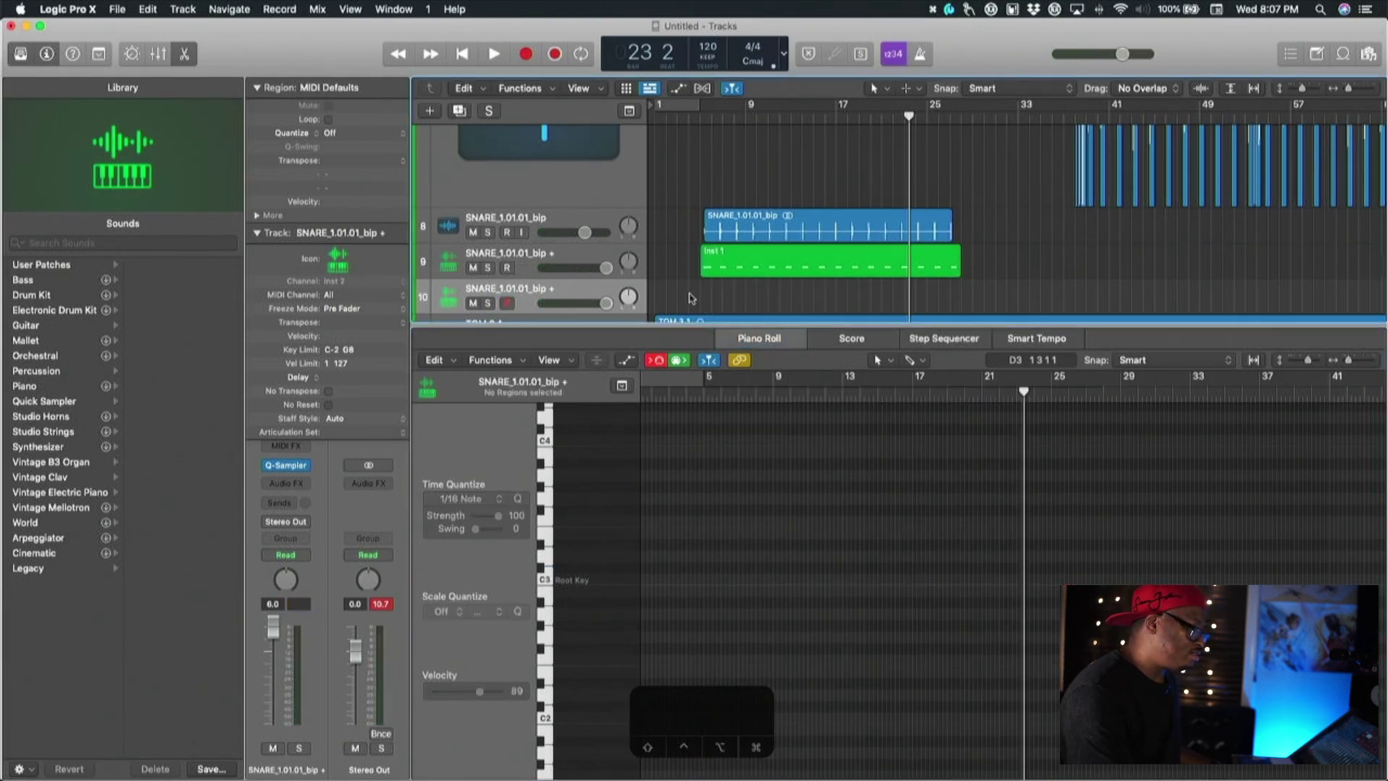
pyautogui.click(729, 266)
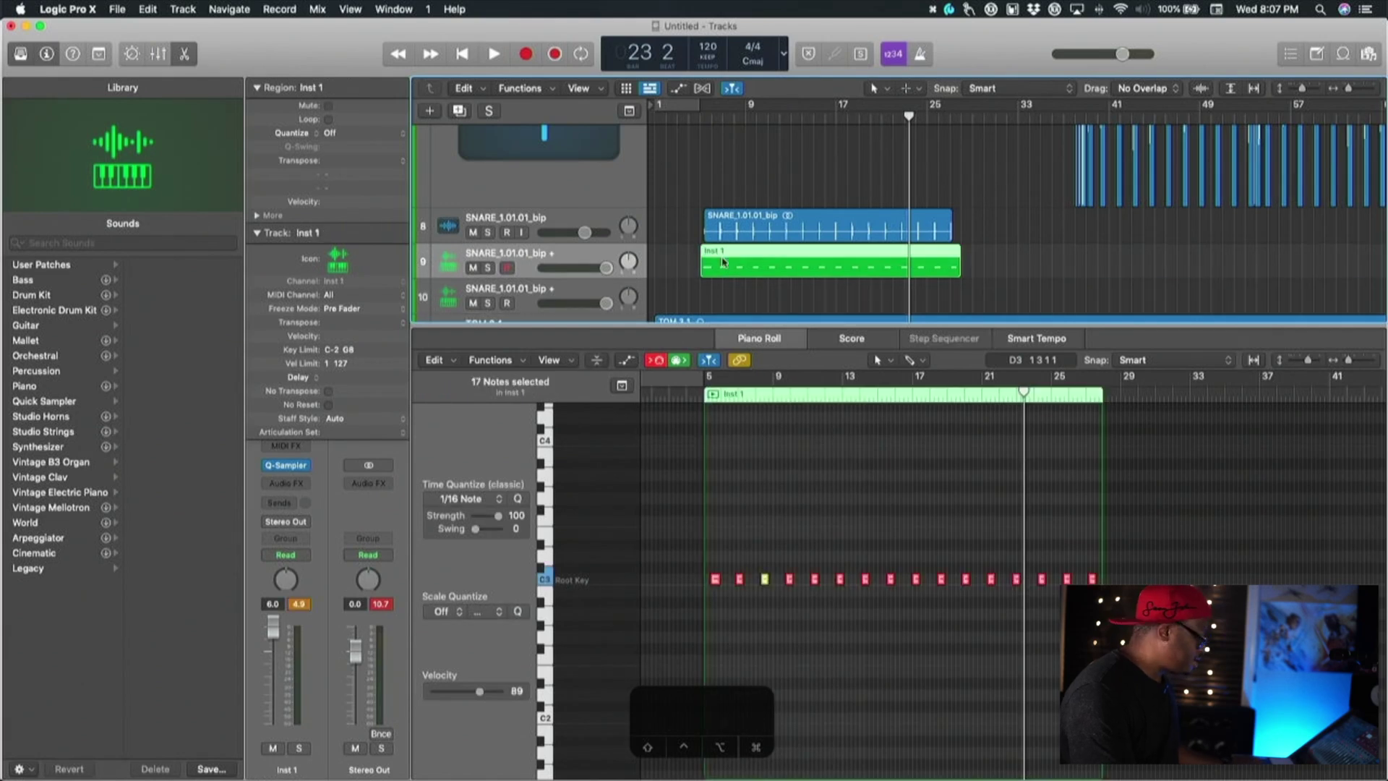
pyautogui.hotkey('shift', 'Return')
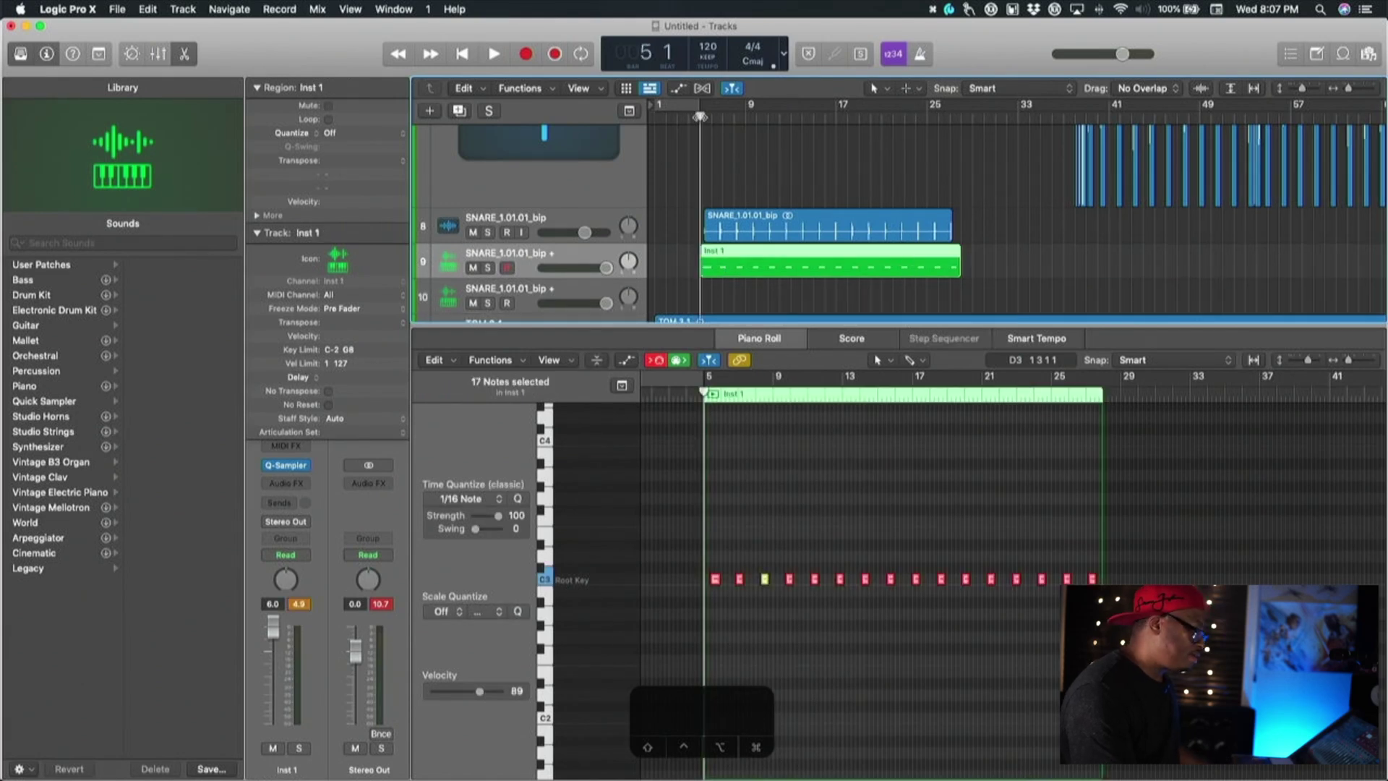
pyautogui.click(593, 291)
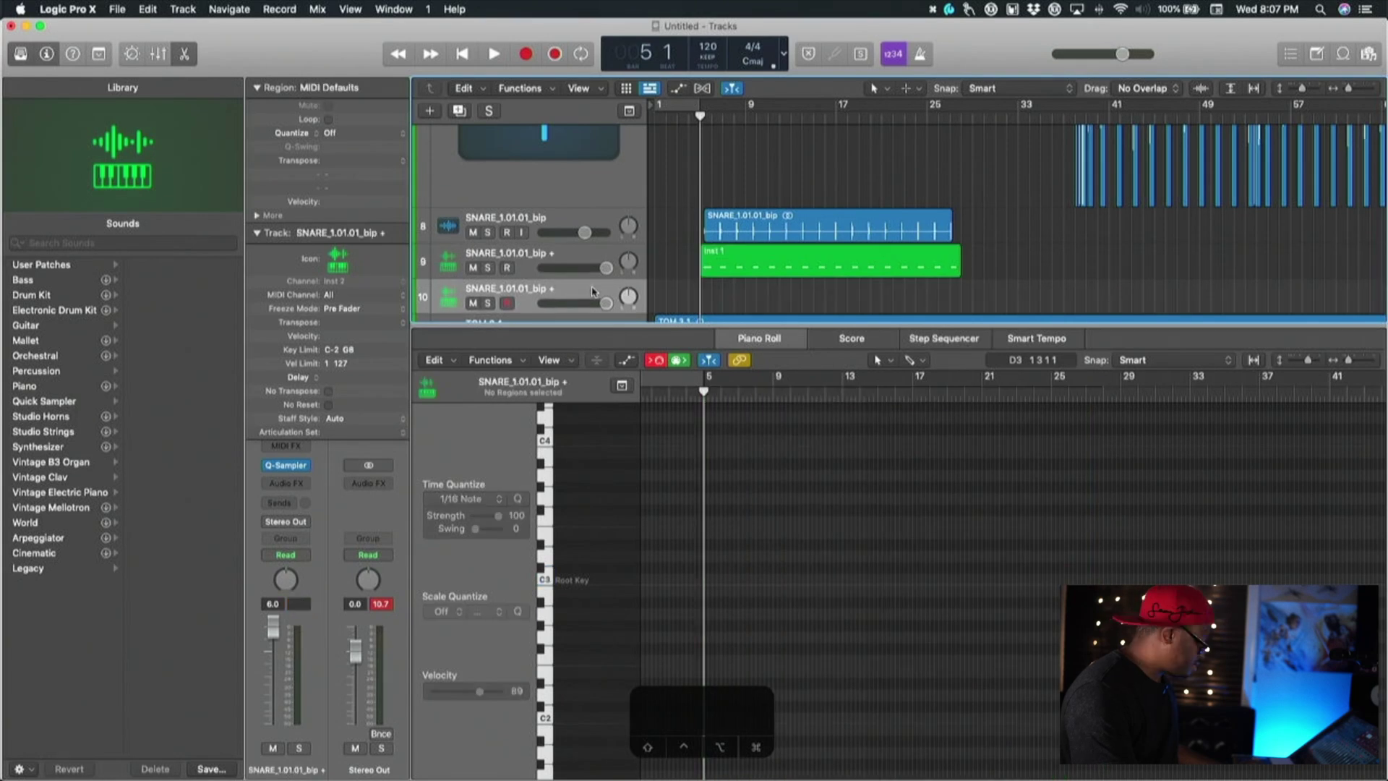
pyautogui.press('super+v')
# Bring Finder forward, go to the 4 Room Only folder, and move the window aside
pyautogui.hotkey('ctrl', 'Up')
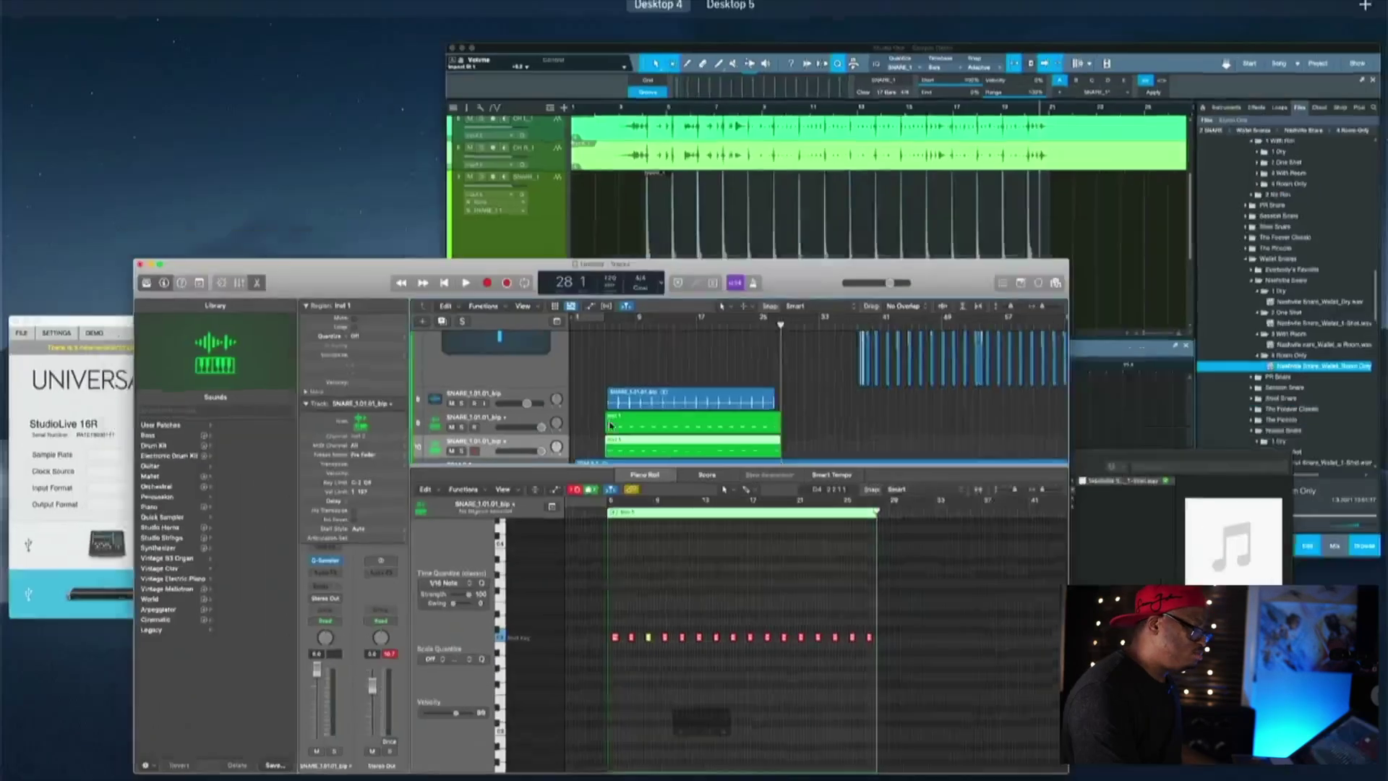
pyautogui.click(1048, 571)
pyautogui.press('Left')
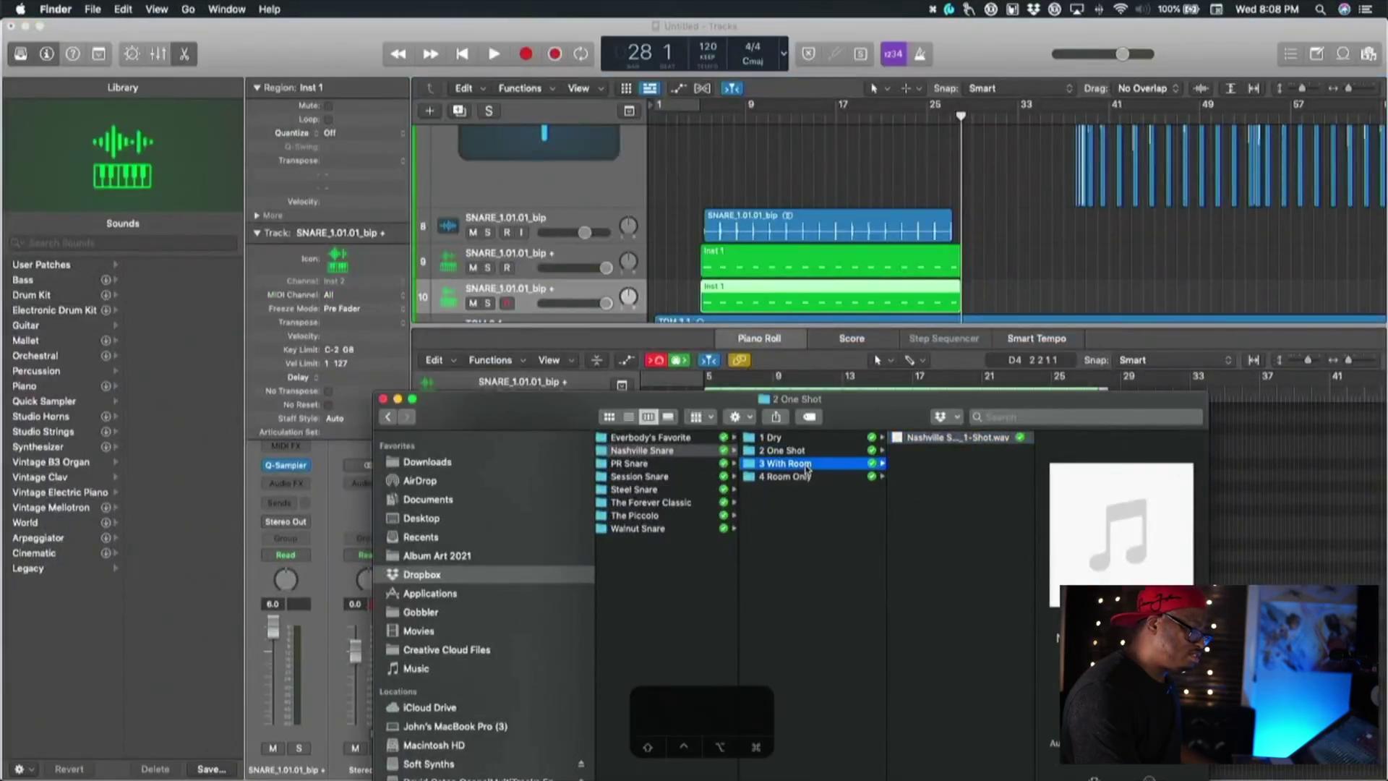
pyautogui.press('Down')
pyautogui.press('Down')
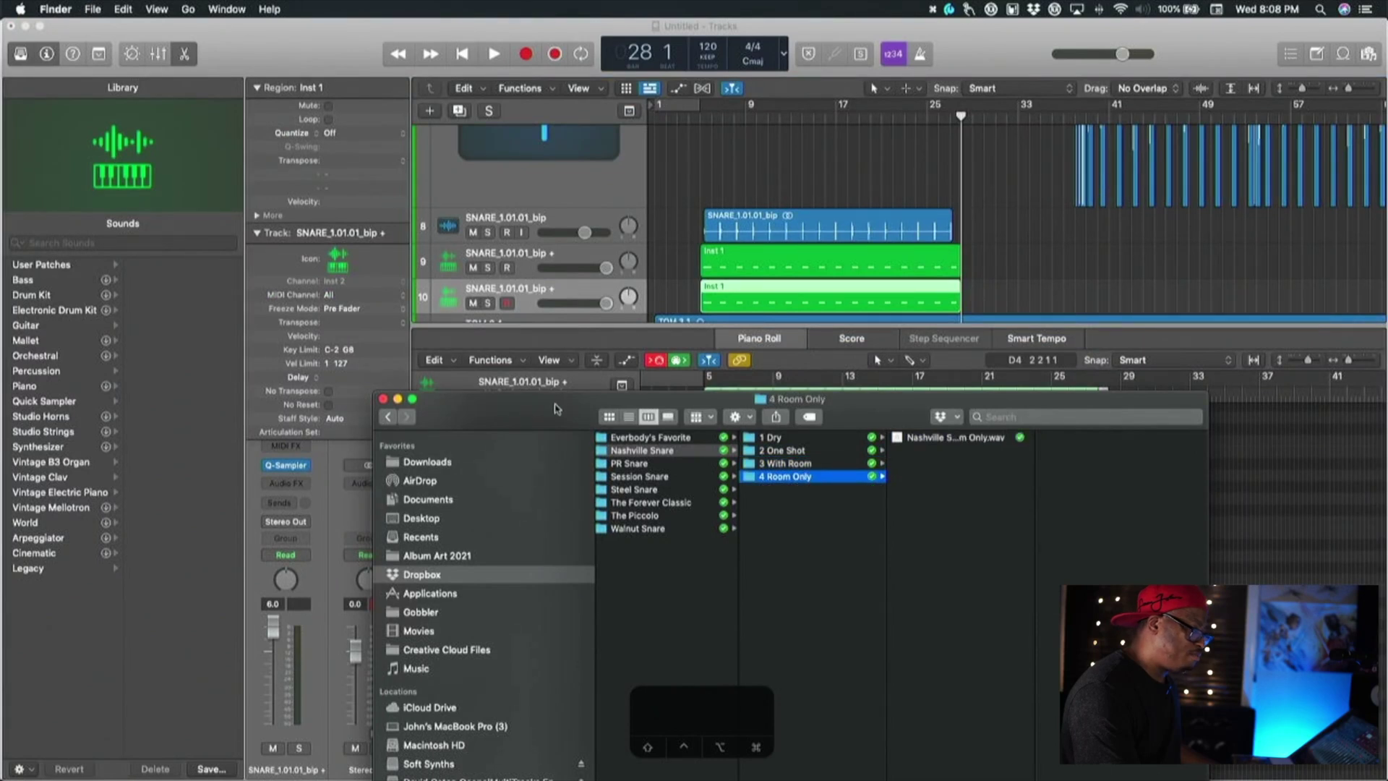
pyautogui.moveTo(556, 409); pyautogui.dragTo(634, 564)
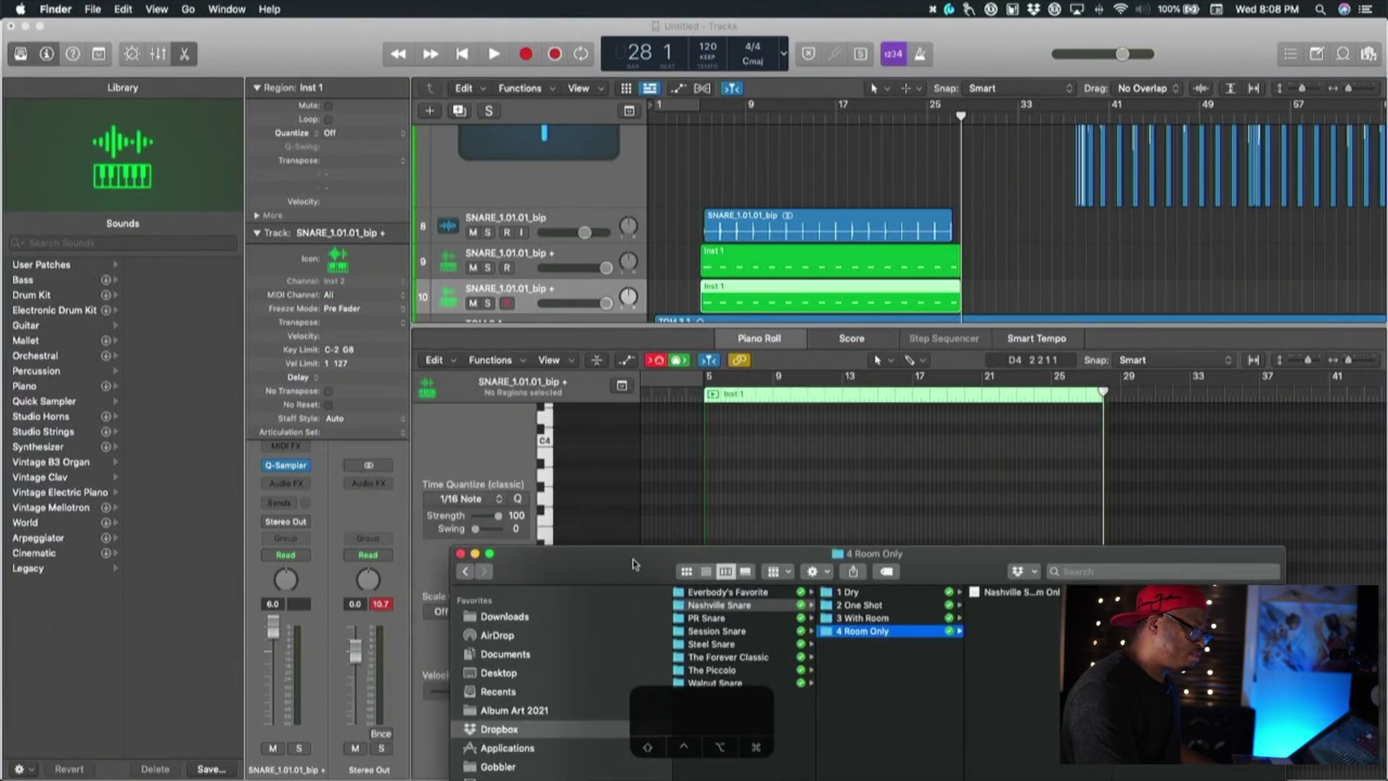
# Drag Nashville Snare_Wallet_Room Only.wav into track 10's Quick Sampler, then close the sampler
pyautogui.click(284, 466)
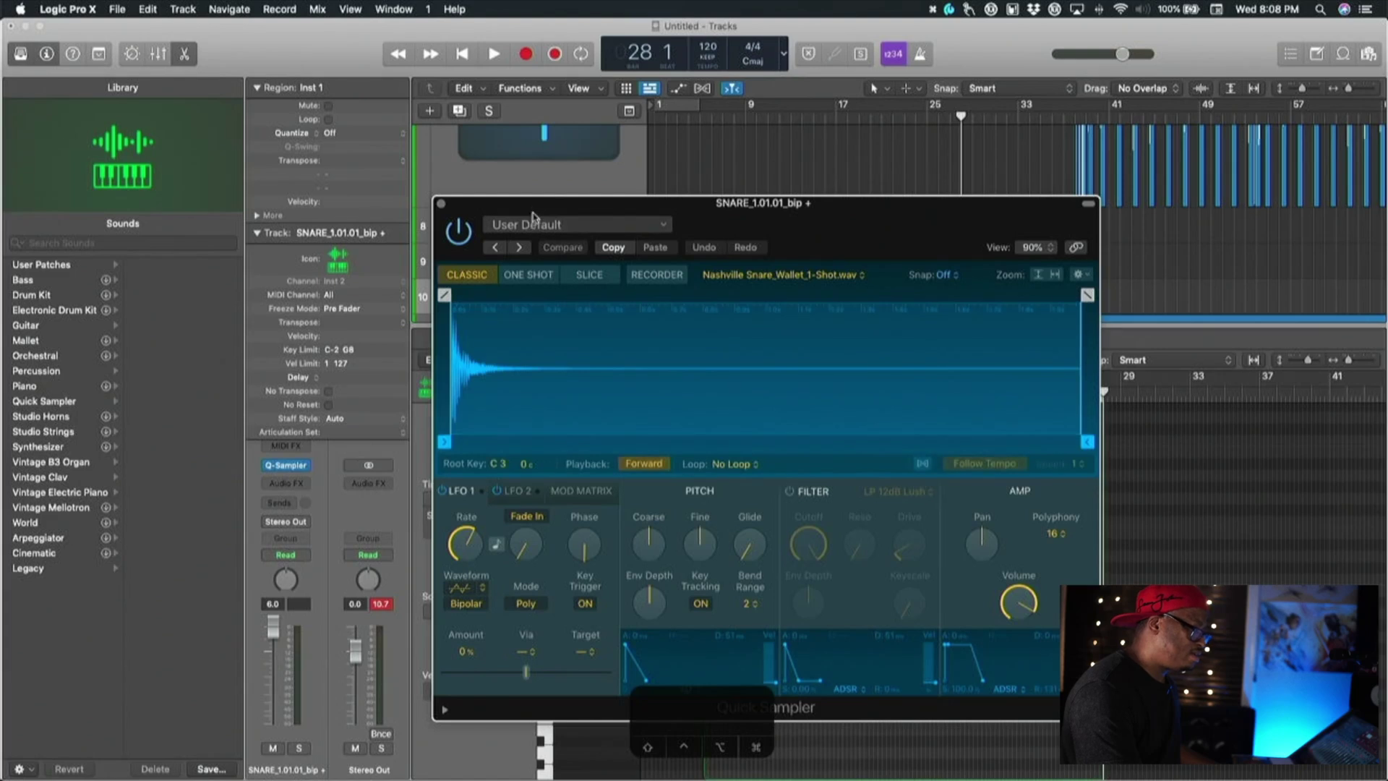
pyautogui.moveTo(533, 215); pyautogui.dragTo(167, 113)
pyautogui.hotkey('ctrl', 'Up')
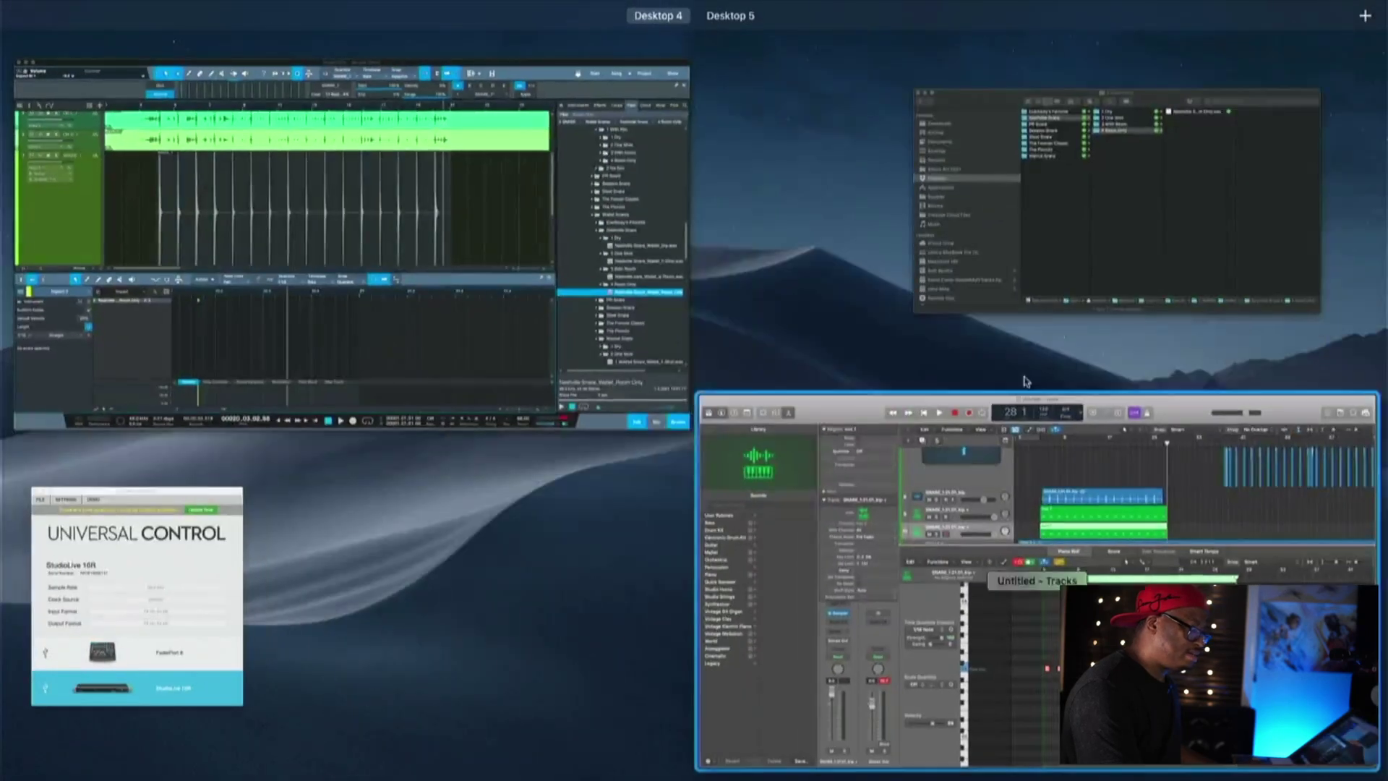
pyautogui.click(1114, 210)
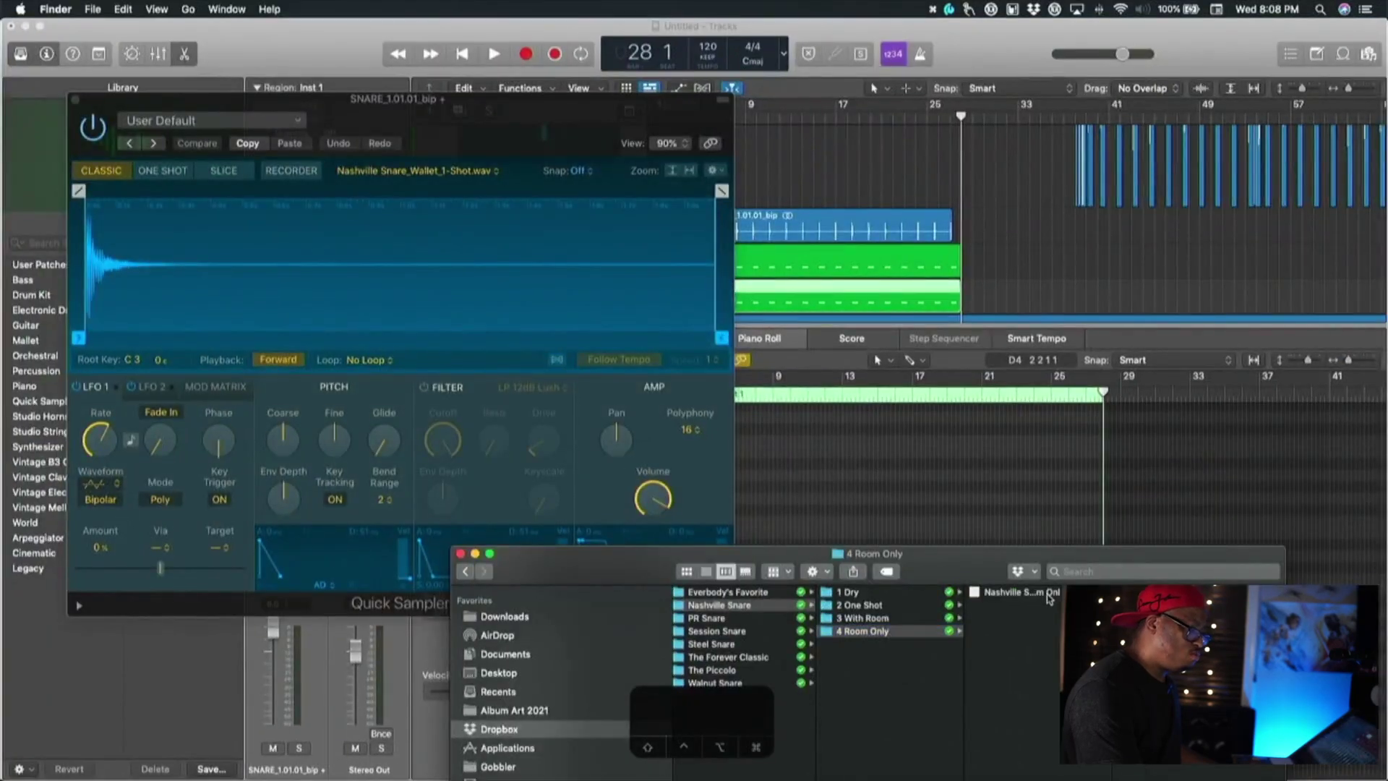
pyautogui.moveTo(1050, 599); pyautogui.dragTo(288, 283)
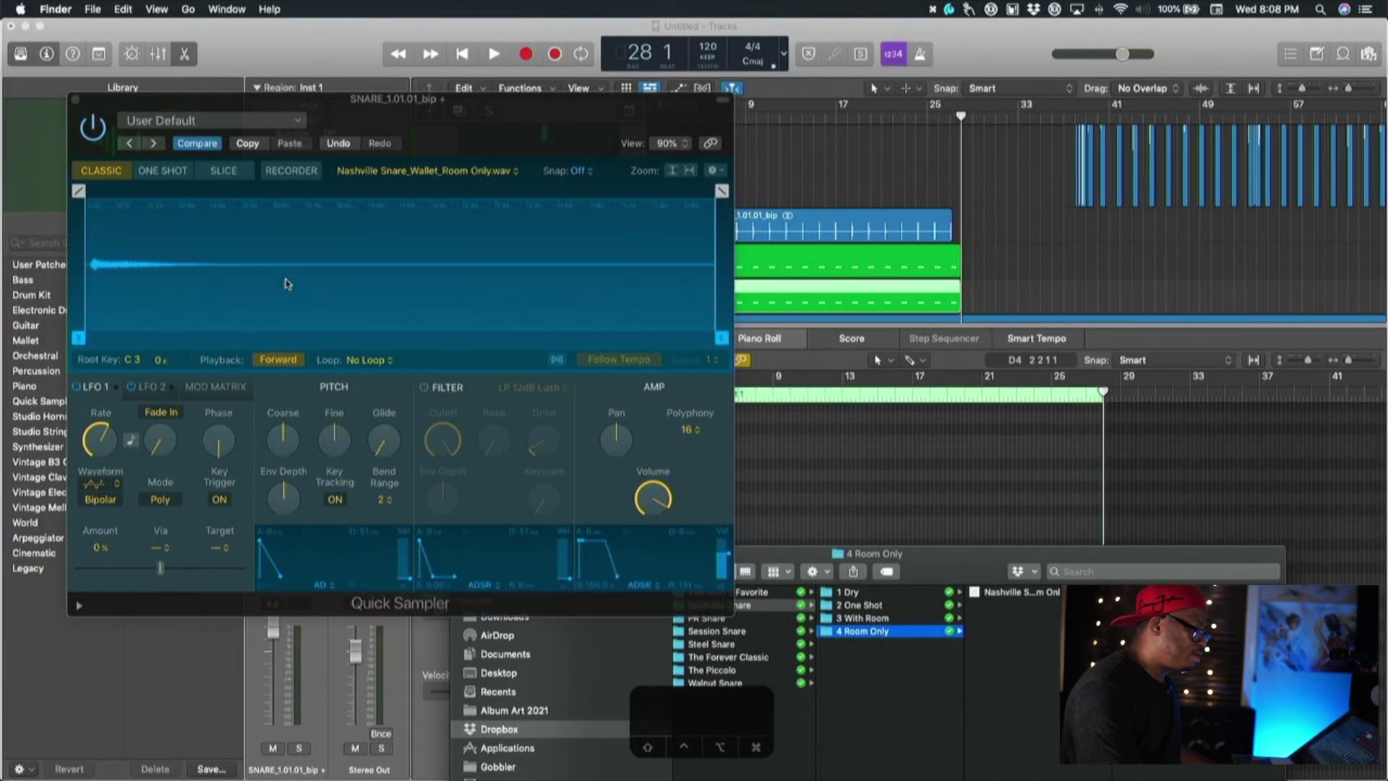
pyautogui.click(75, 102)
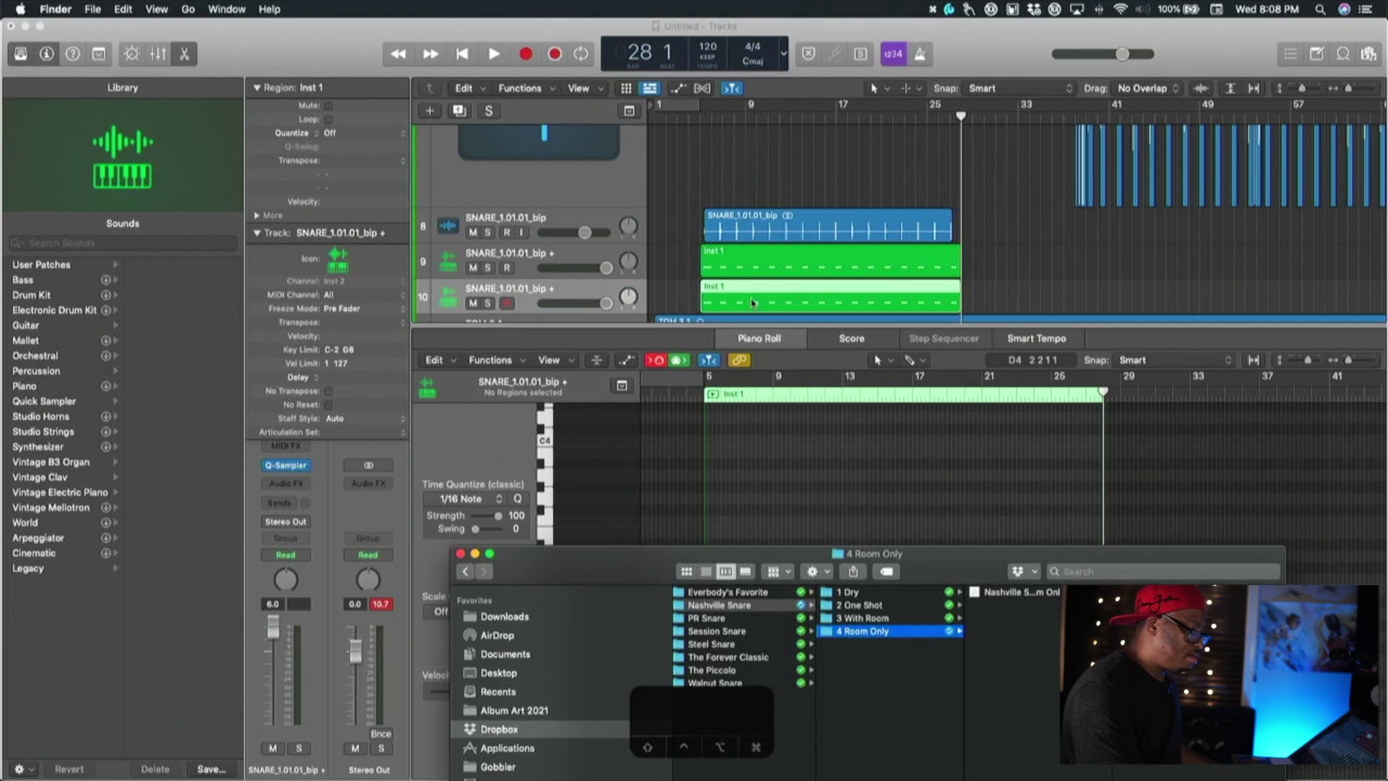
pyautogui.click(709, 120)
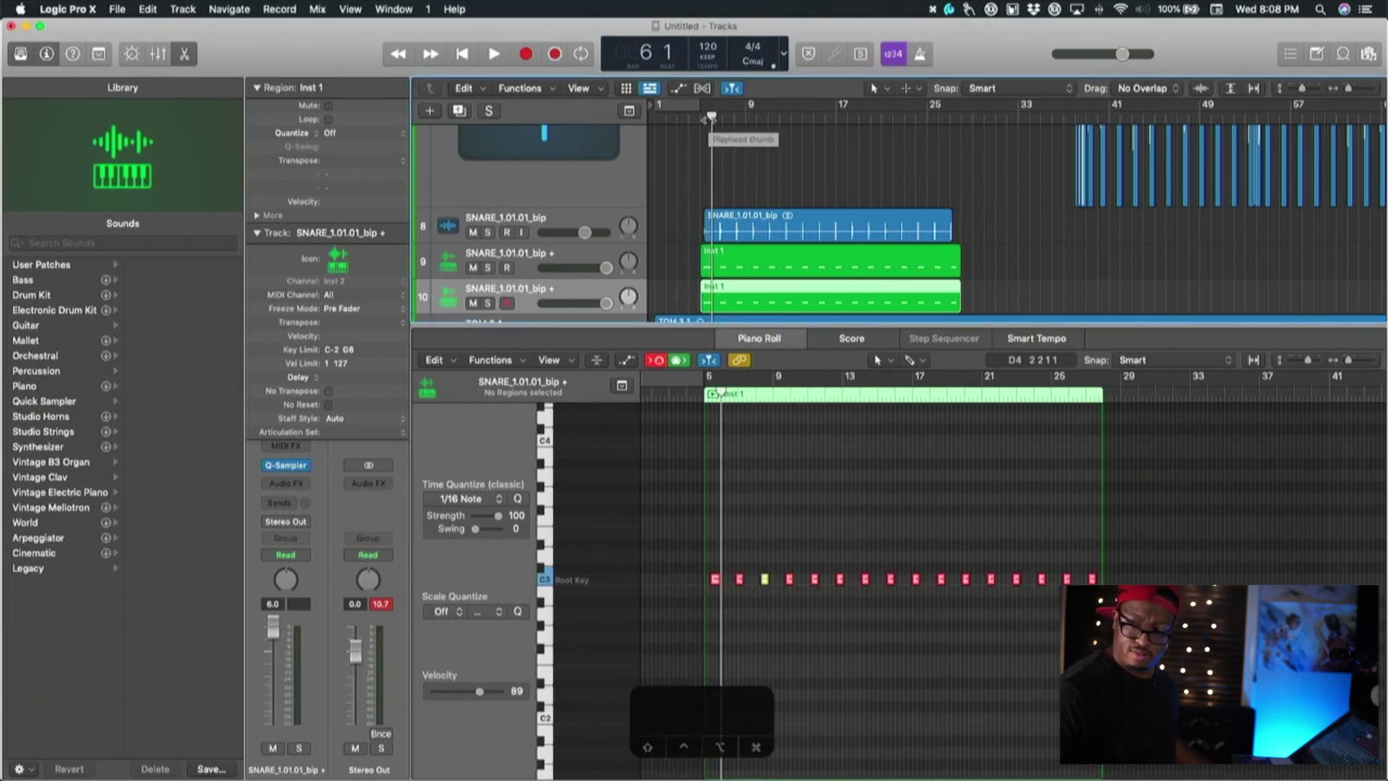
# Play the layered snares from bar 13 and lower track 10's volume to about +3 dB
pyautogui.press('space')
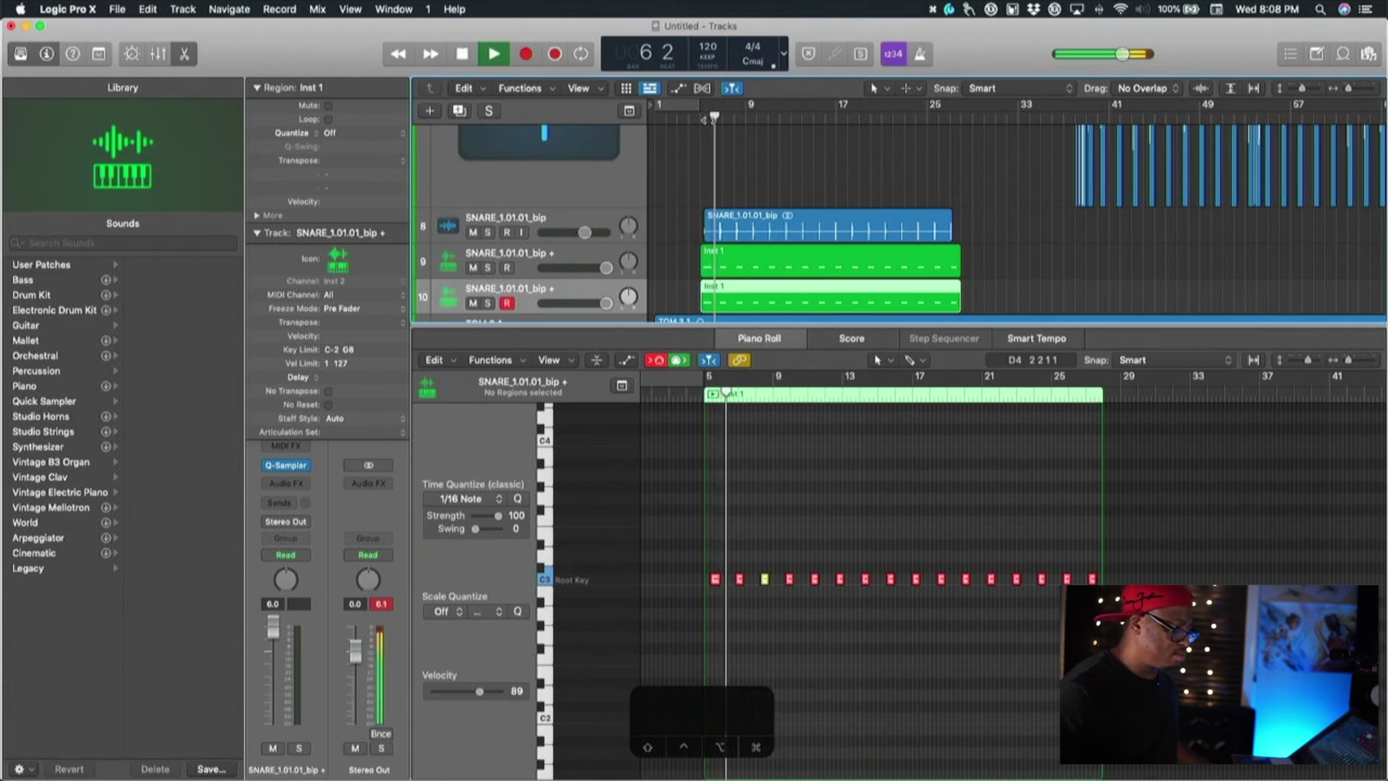
pyautogui.click(798, 105)
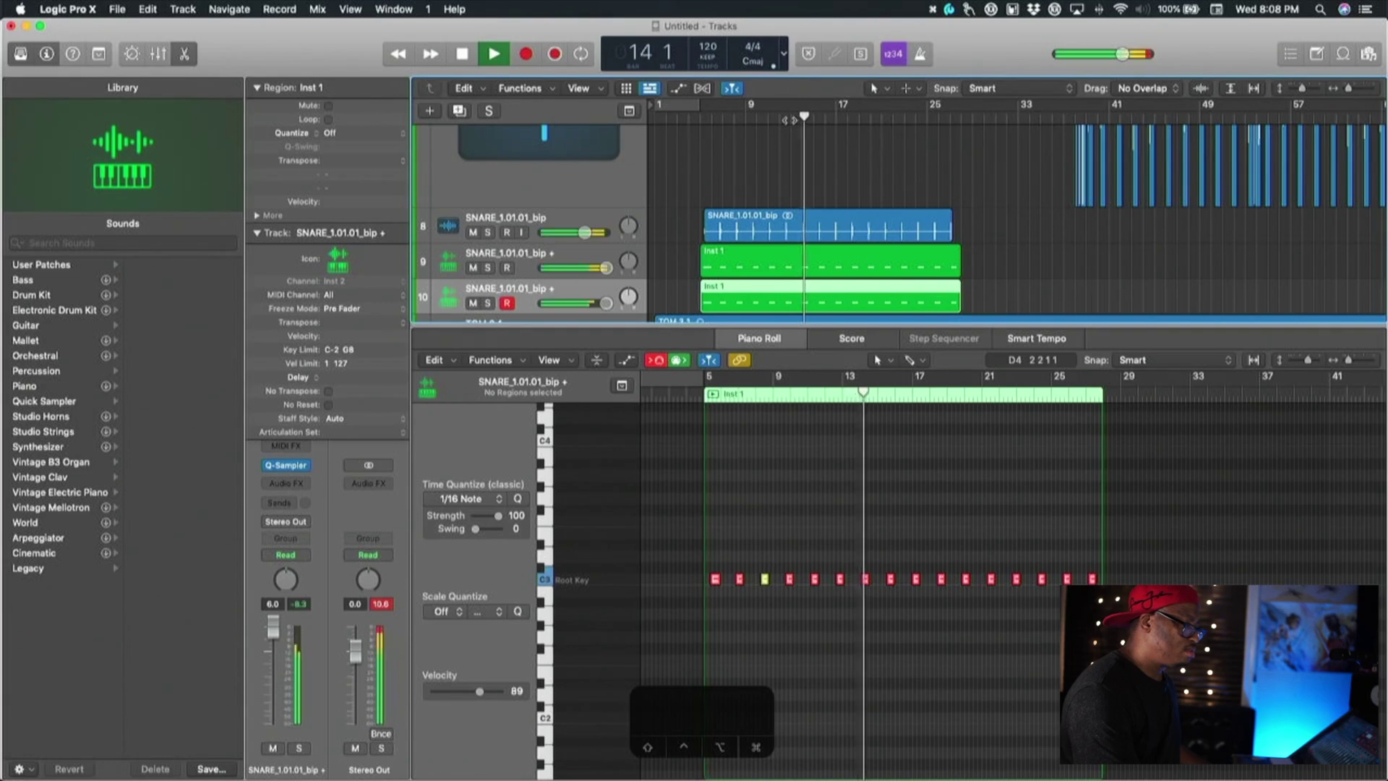
pyautogui.moveTo(612, 304); pyautogui.dragTo(587, 309)
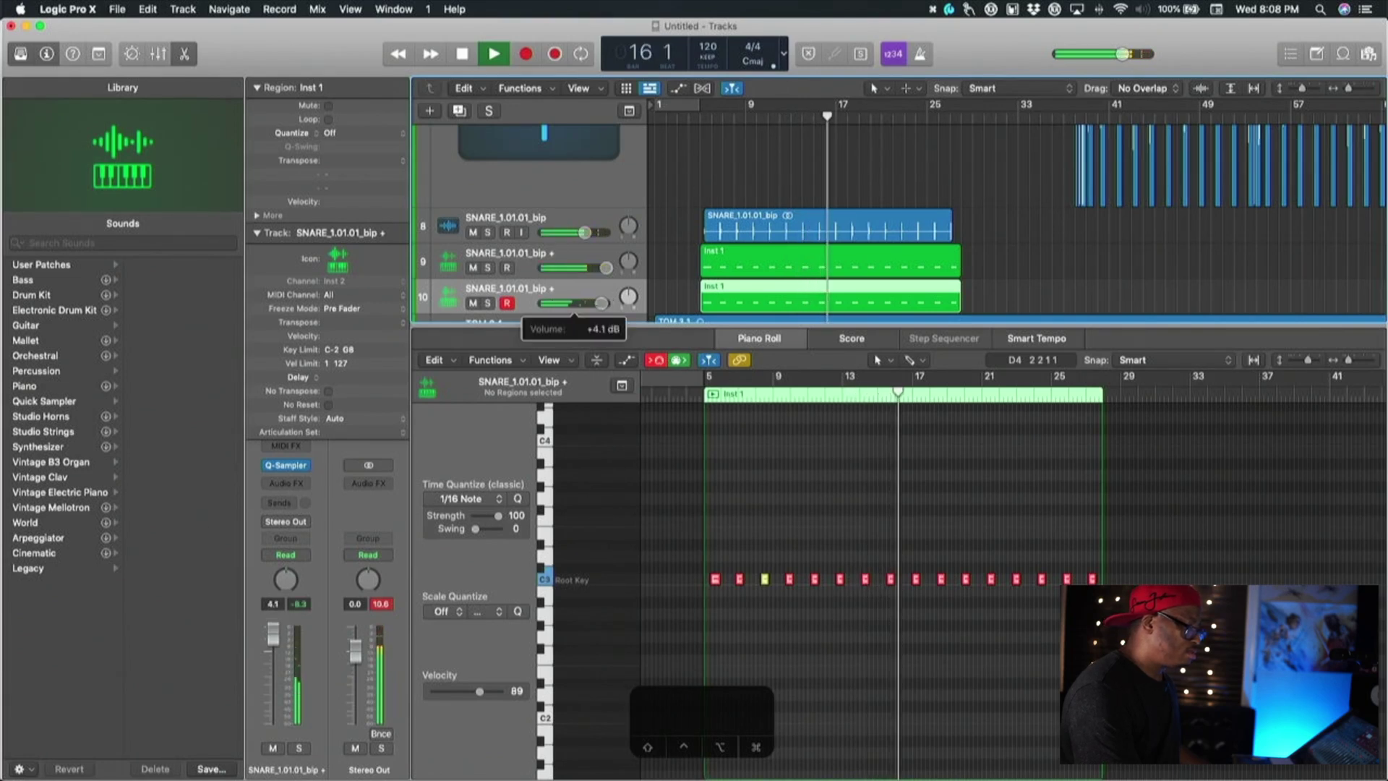
pyautogui.moveTo(599, 306); pyautogui.dragTo(590, 307)
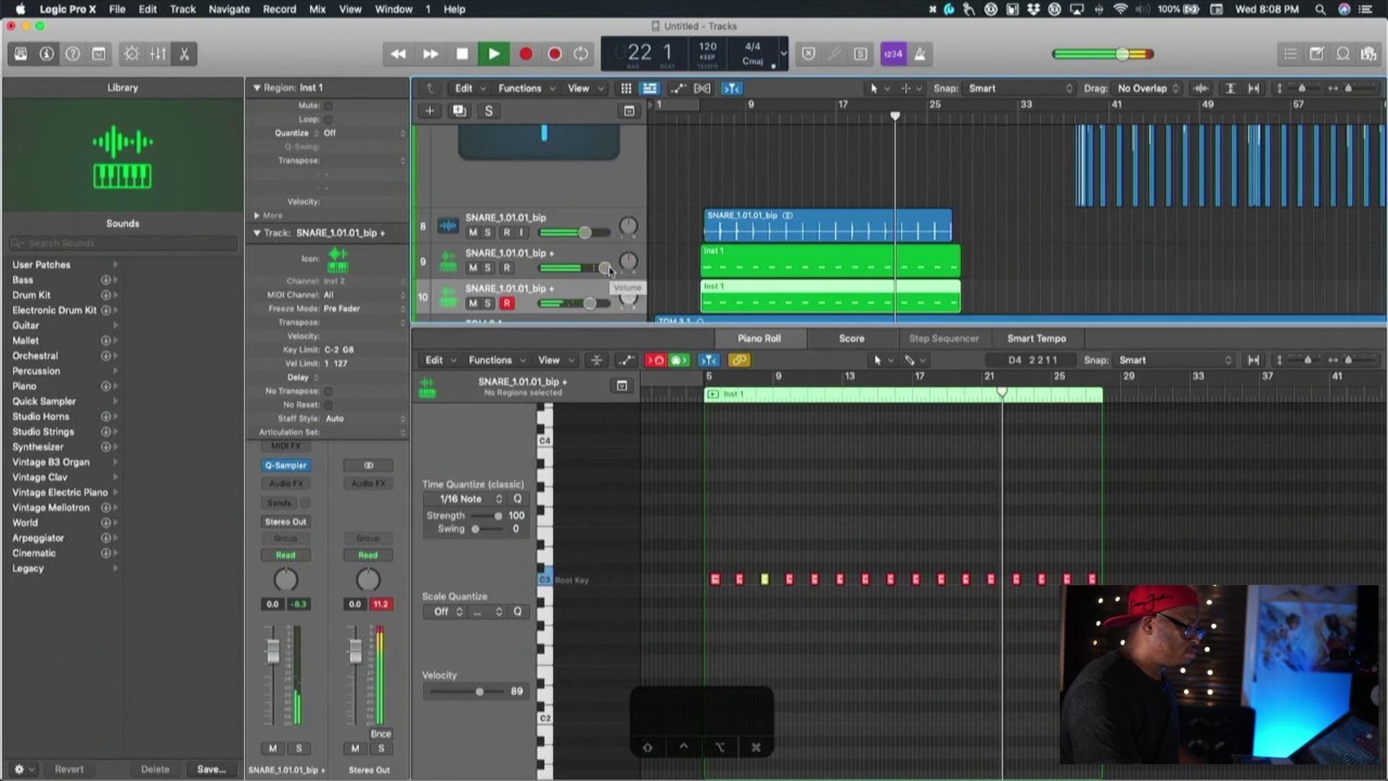
# Stop playback and mute Quick Sampler snare tracks 9 and 10
pyautogui.press('space')
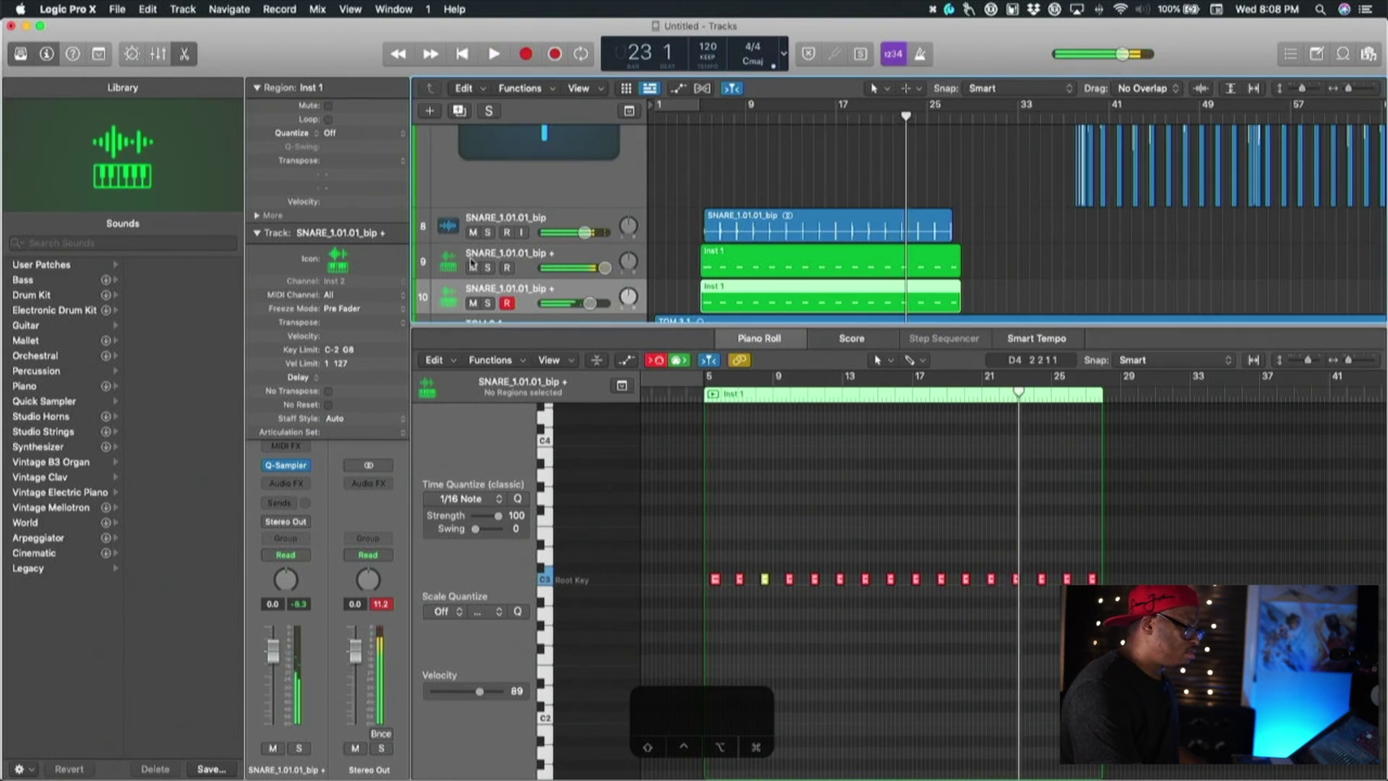
pyautogui.click(473, 268)
pyautogui.click(473, 303)
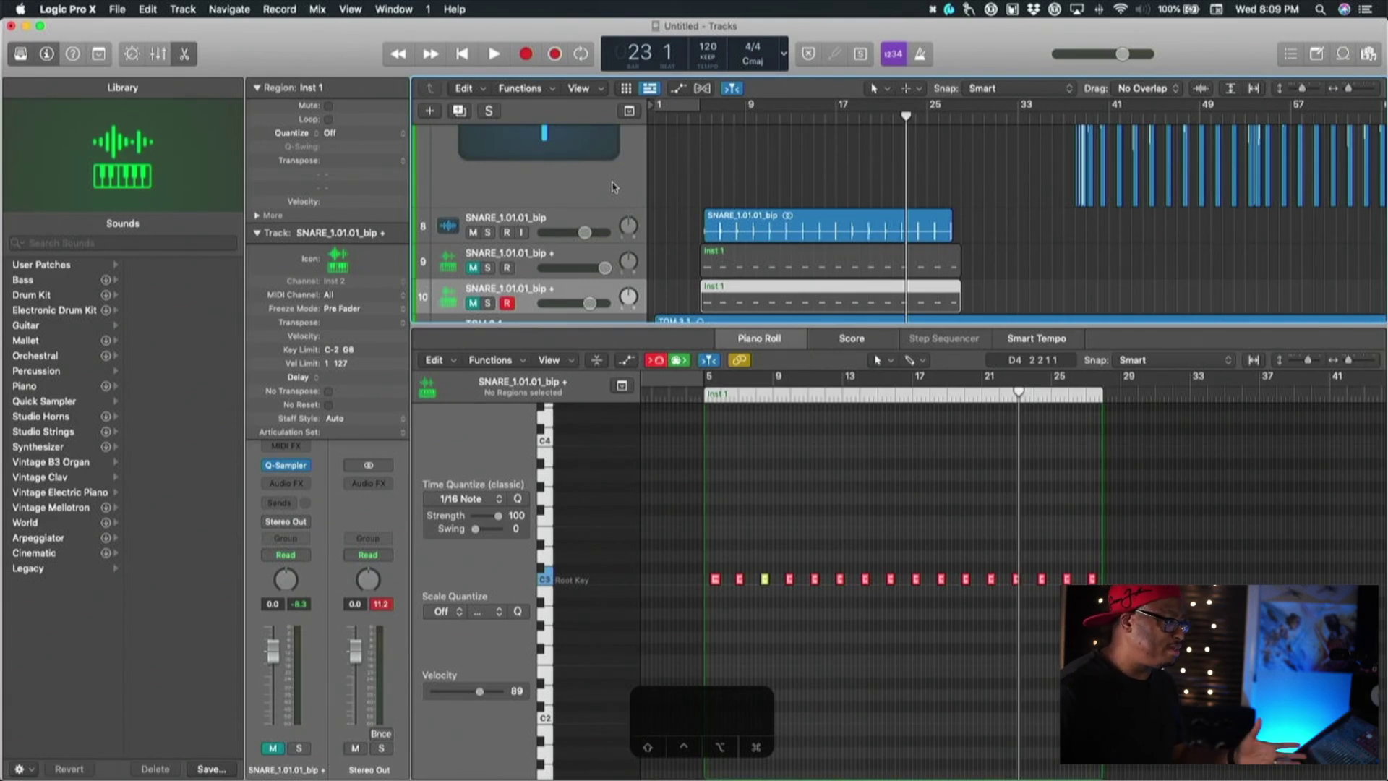
# Jump back to bar 14 to hear the original drums alone, then stop playback
pyautogui.click(802, 115)
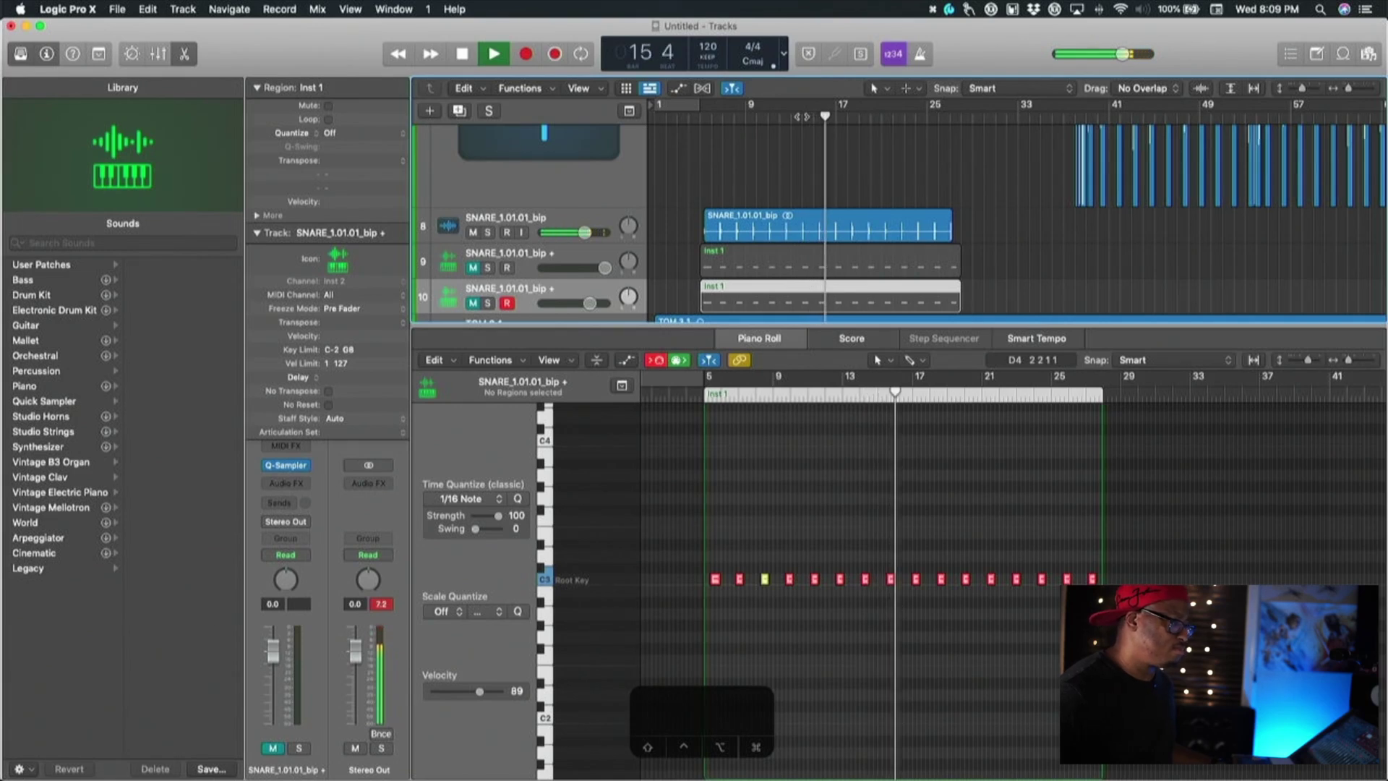
pyautogui.press('space')
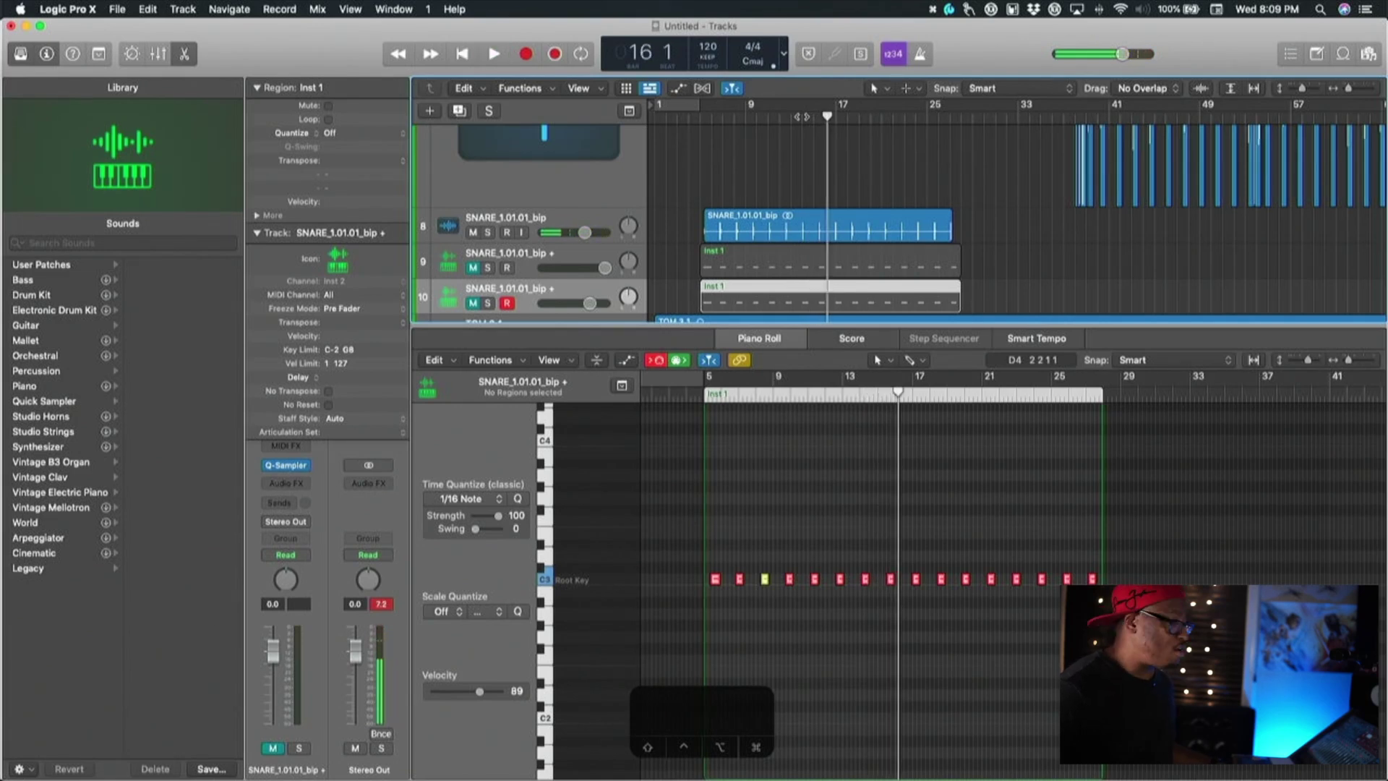
# Unmute tracks 9 and 10 and resume playback with the full snare layer
pyautogui.click(473, 267)
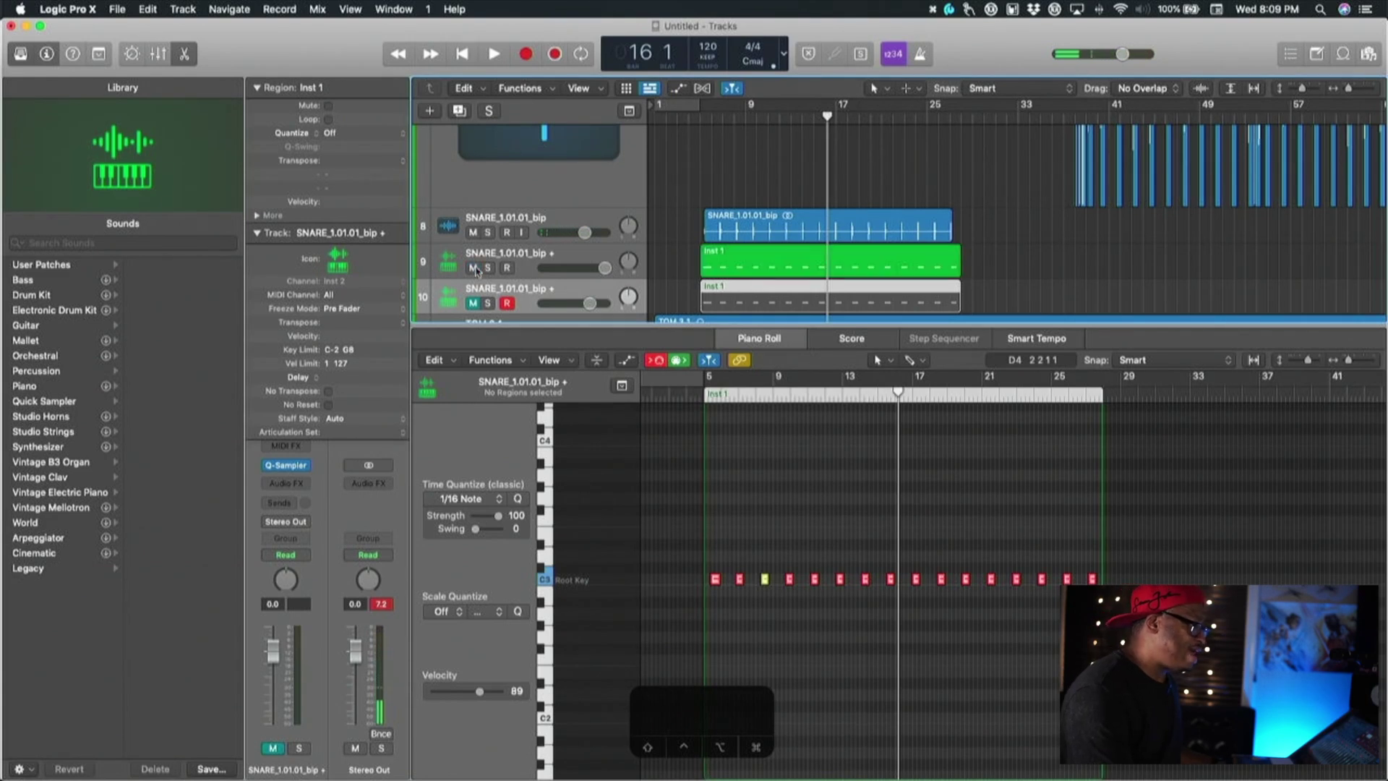
pyautogui.click(473, 303)
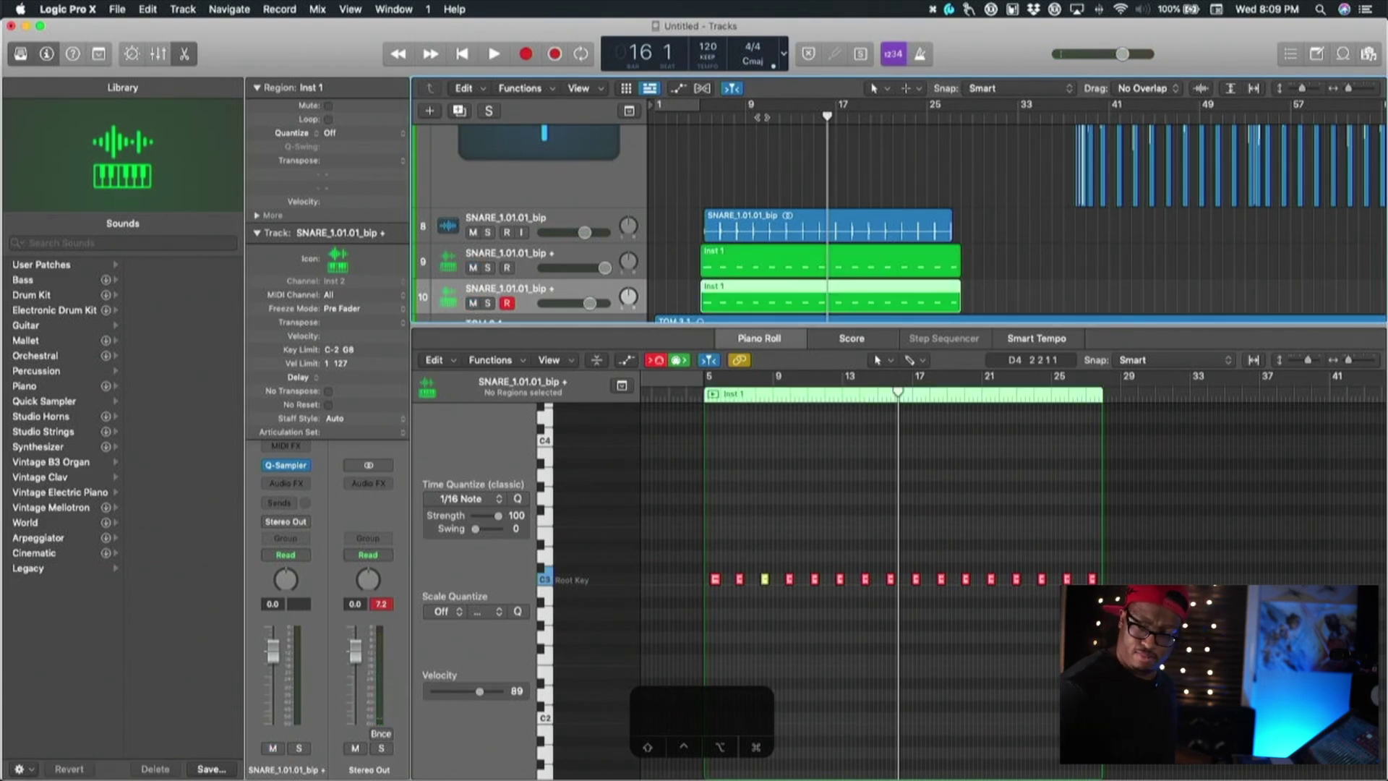
pyautogui.press('space')
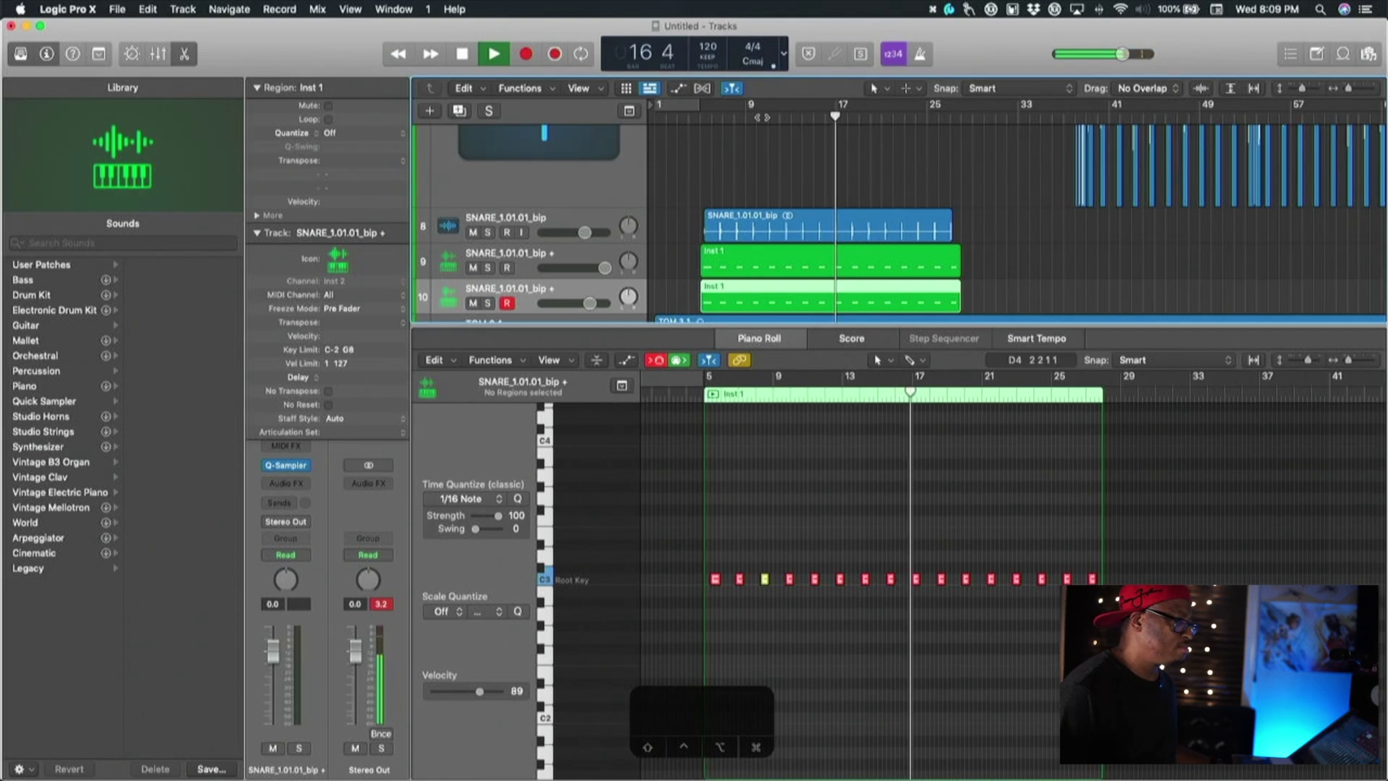